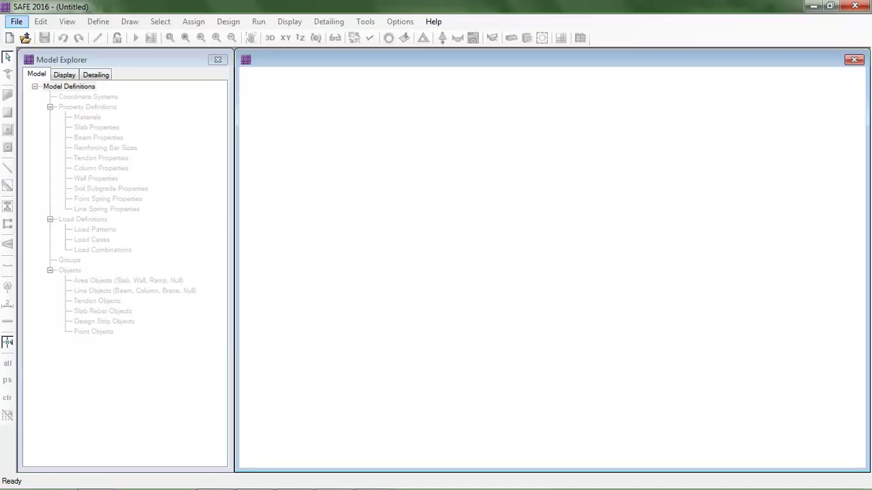
Start a new model with the default metric units and choose the Combined Footing template.
{"action": "left_click", "coordinate": [16, 21]}
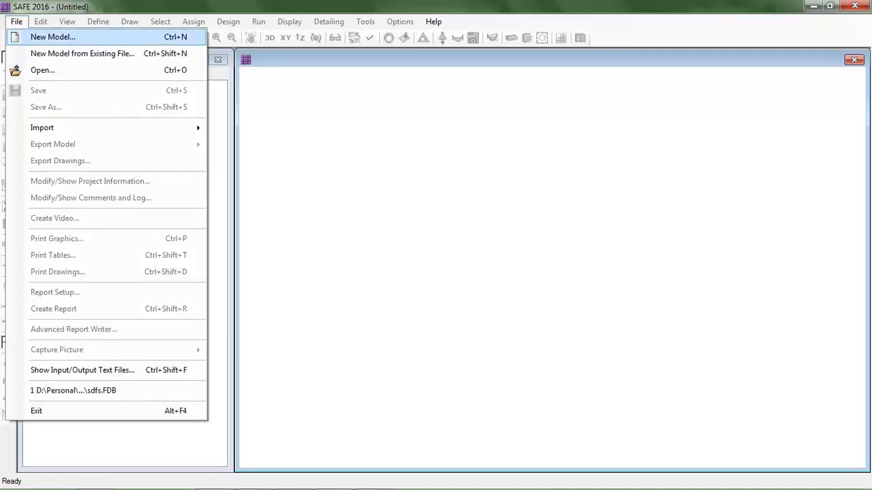
{"action": "left_click", "coordinate": [53, 37]}
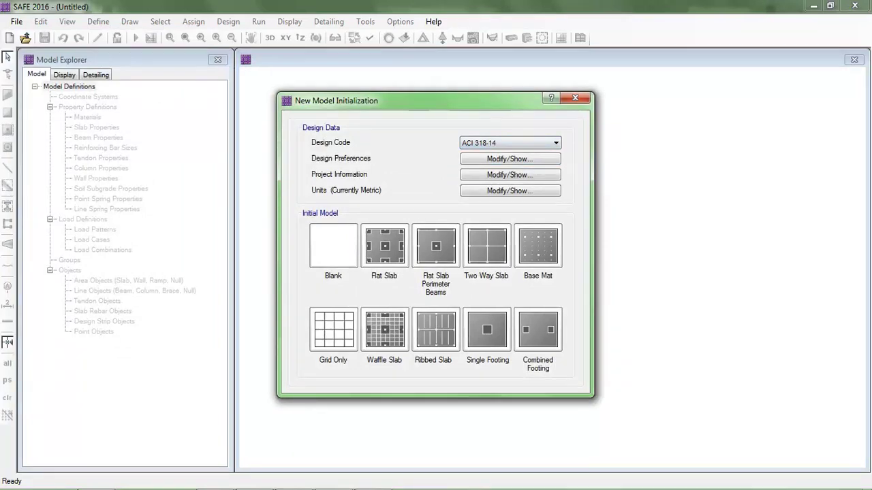
{"action": "left_click", "coordinate": [510, 191]}
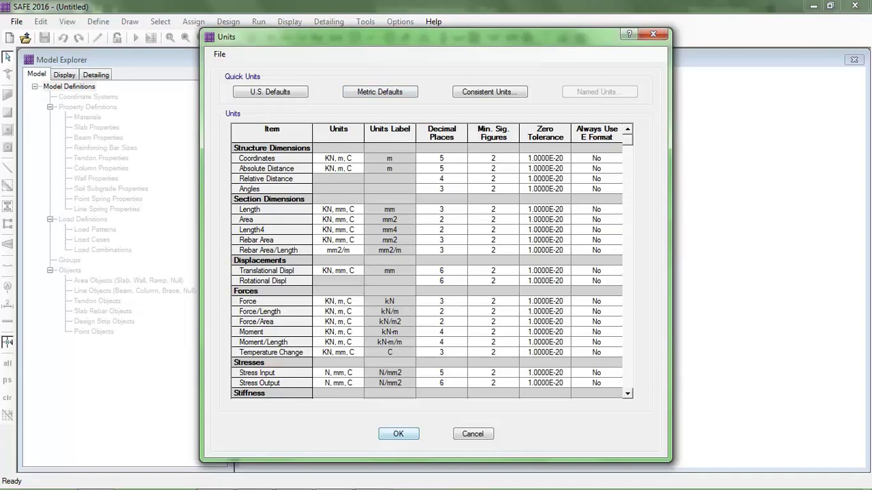
{"action": "key", "text": "Return"}
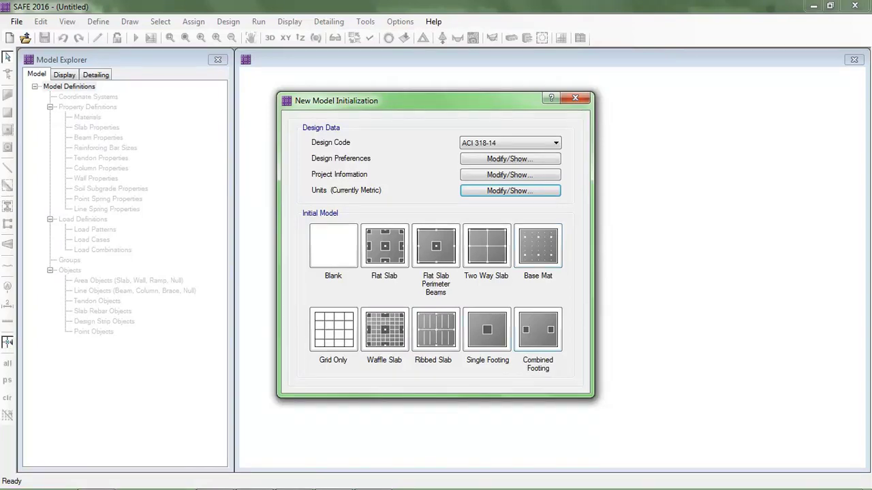
{"action": "left_click", "coordinate": [537, 330]}
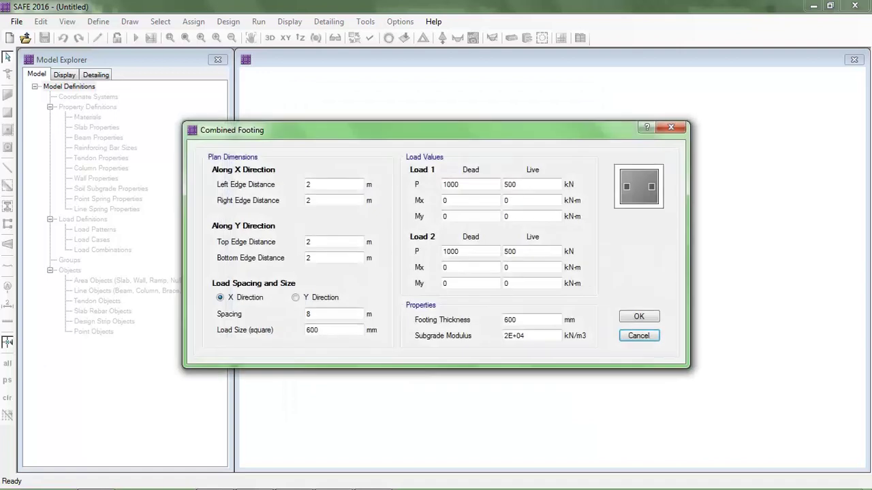
{"action": "left_click", "coordinate": [326, 200]}
{"action": "left_click", "coordinate": [318, 331]}
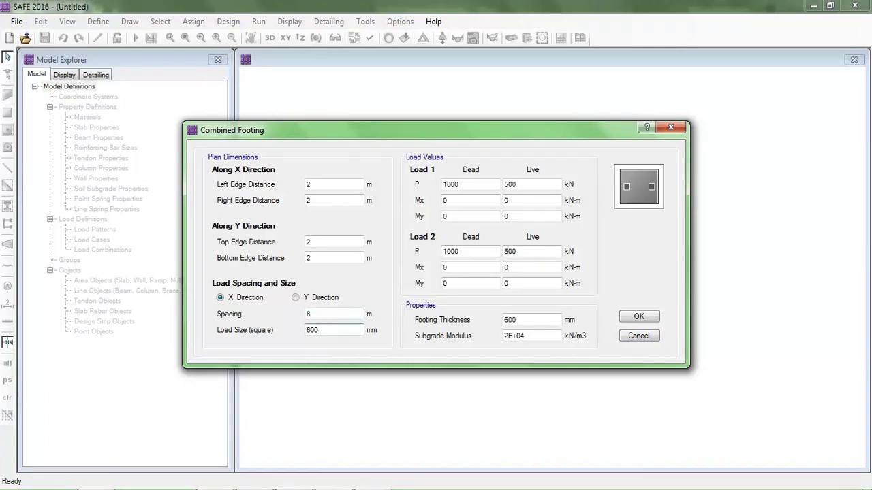
{"action": "left_click", "coordinate": [311, 314]}
{"action": "left_click", "coordinate": [459, 185]}
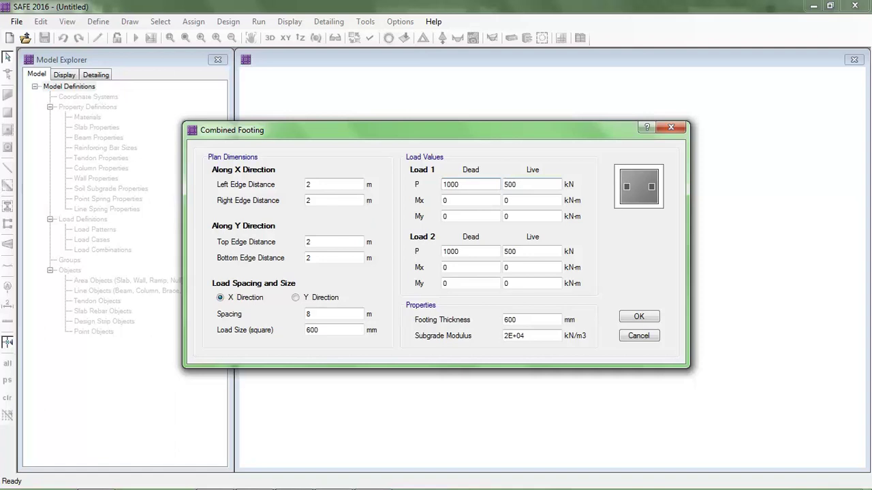
Set the dead-load moment Mx of Load 1 to 60 kN-m.
{"action": "left_click", "coordinate": [445, 201]}
{"action": "type", "text": "6p\\o"}
{"action": "key", "text": "BackSpace"}
{"action": "key", "text": "BackSpace"}
{"action": "key", "text": "BackSpace"}
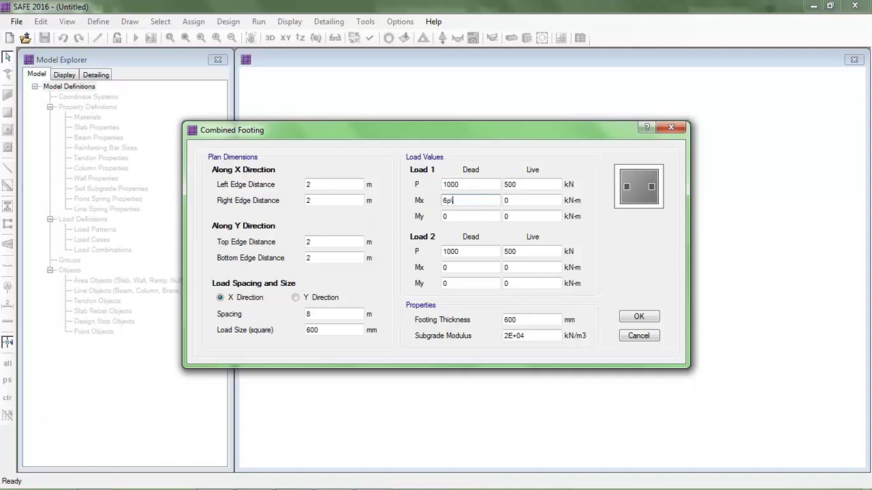
{"action": "type", "text": "0"}
Set the live-load moment Mx of Load 2 to 60 kN-m.
{"action": "key", "text": "Tab"}
{"action": "key", "text": "Tab"}
{"action": "key", "text": "Tab"}
{"action": "key", "text": "Tab"}
{"action": "key", "text": "Tab"}
{"action": "key", "text": "Tab"}
{"action": "key", "text": "Tab"}
{"action": "key", "text": "BackSpace"}
{"action": "type", "text": "60"}
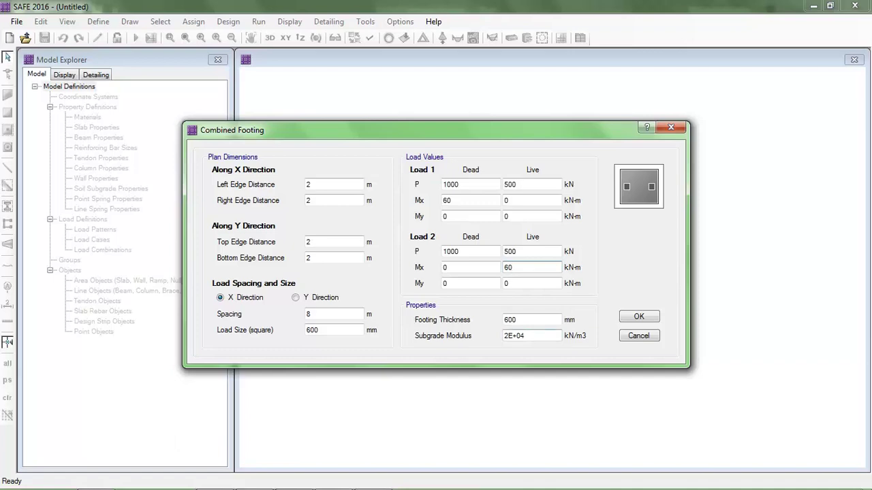
Consult the subgrade modulus example in Word, then back in SAFE set the subgrade modulus to 8000 kN/m3 and create the combined footing.
{"action": "left_click", "coordinate": [215, 477]}
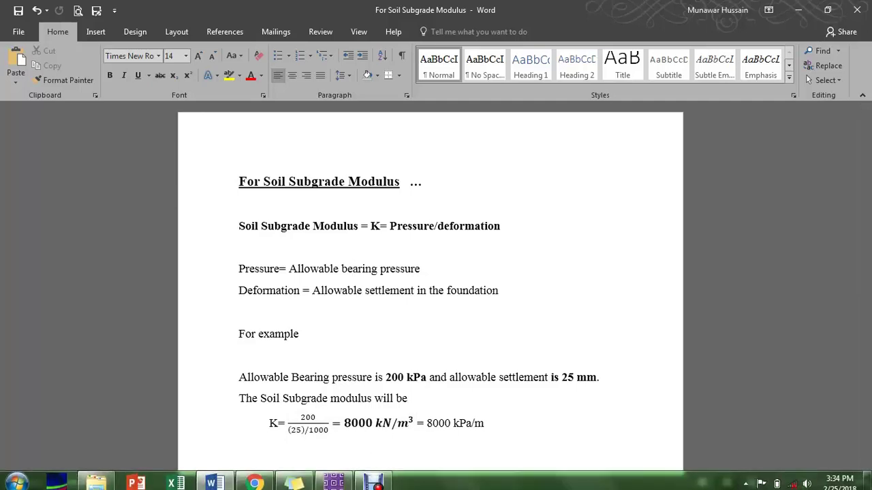
{"action": "left_click", "coordinate": [333, 477]}
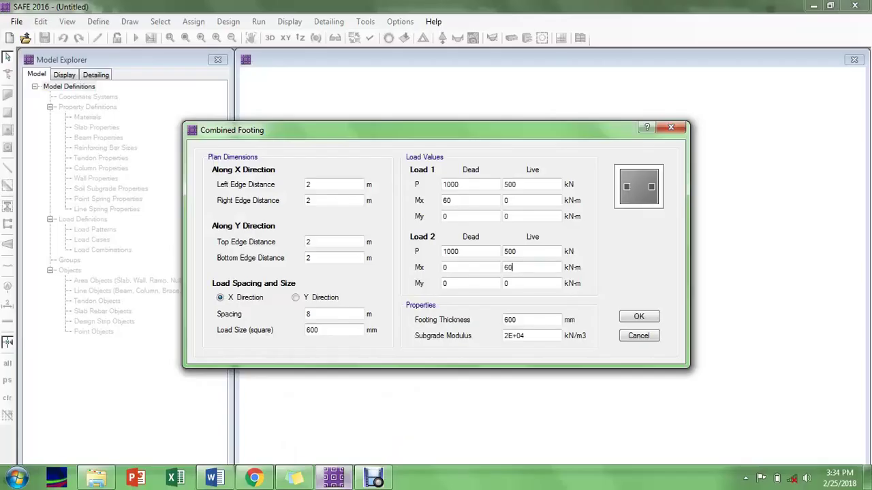
{"action": "left_click", "coordinate": [525, 336]}
{"action": "double_click", "coordinate": [524, 335]}
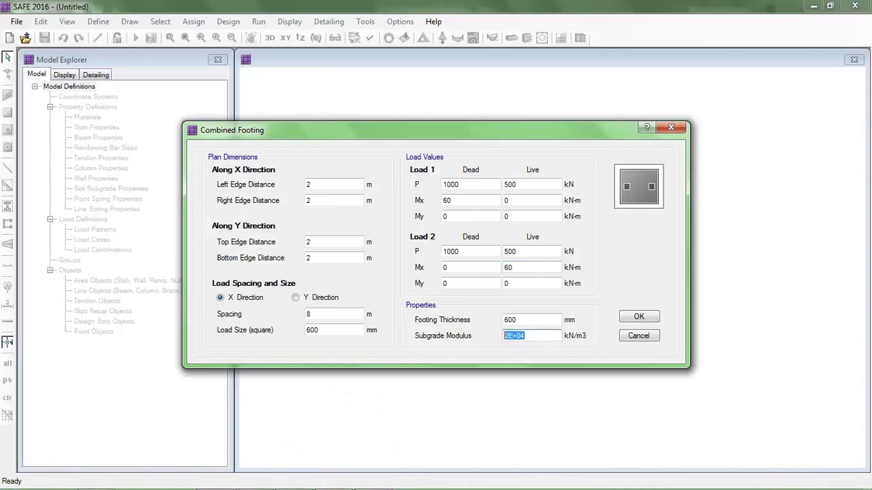
{"action": "type", "text": "8000"}
{"action": "left_click", "coordinate": [516, 319]}
{"action": "left_click", "coordinate": [634, 316]}
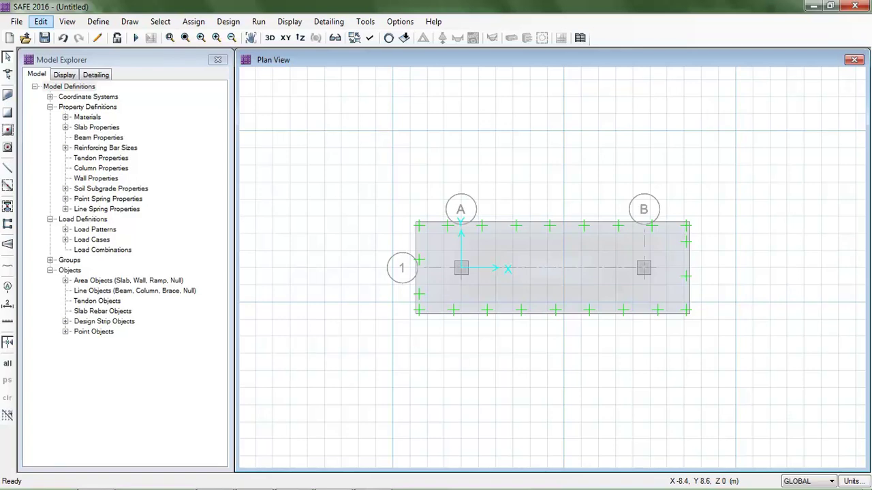
{"action": "left_click", "coordinate": [41, 21]}
{"action": "mouse_move", "coordinate": [130, 341]}
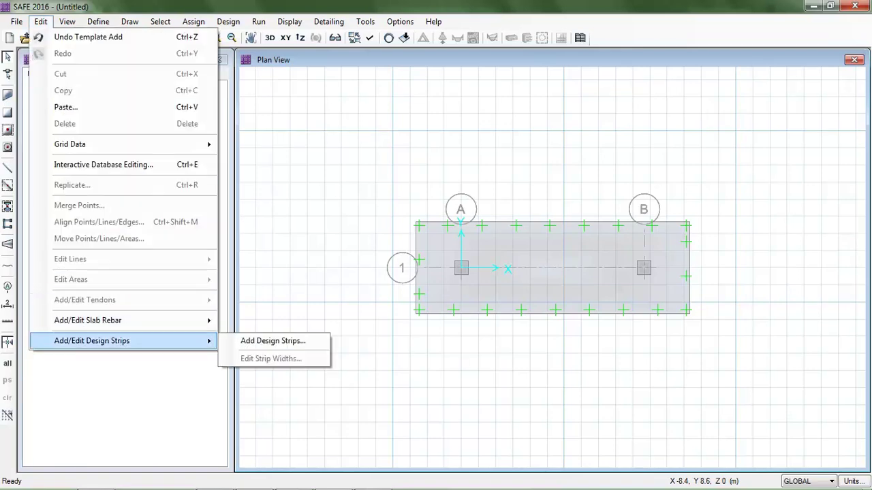
{"action": "left_click", "coordinate": [272, 341]}
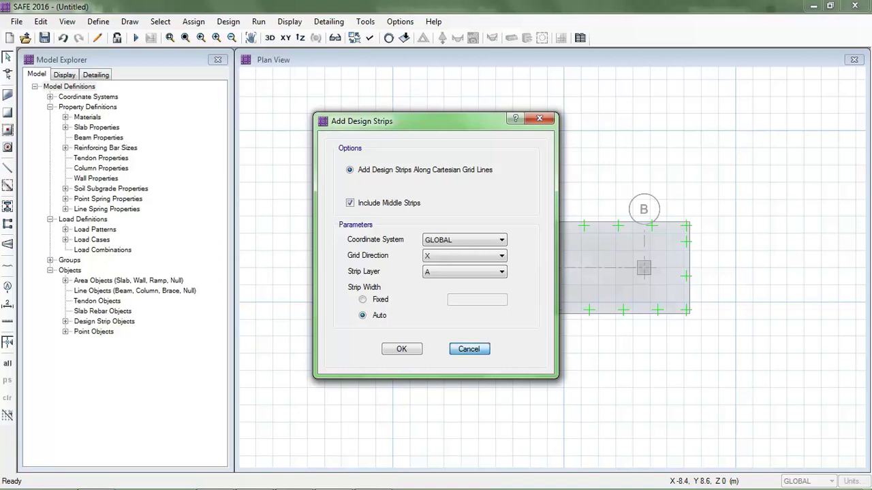
{"action": "left_click", "coordinate": [469, 349]}
Draw a layer A column design strip along grid line 1, extending past both ends of the footing.
{"action": "left_click", "coordinate": [130, 21]}
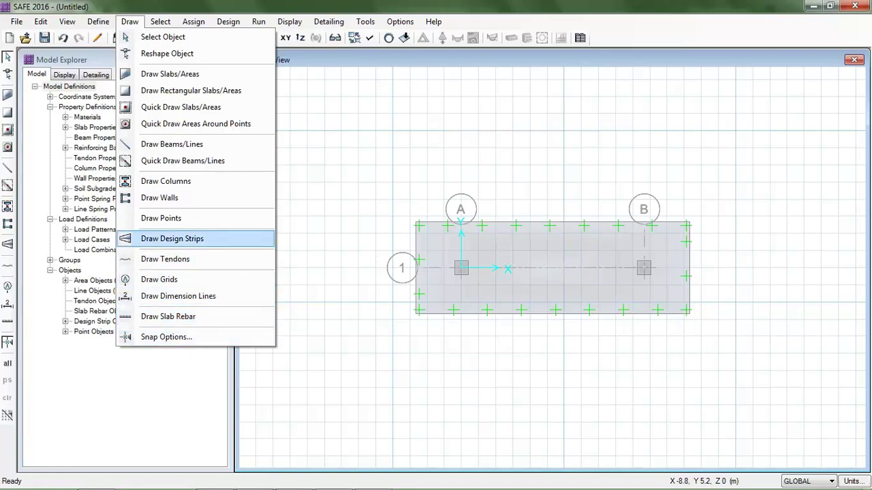
{"action": "left_click", "coordinate": [172, 238]}
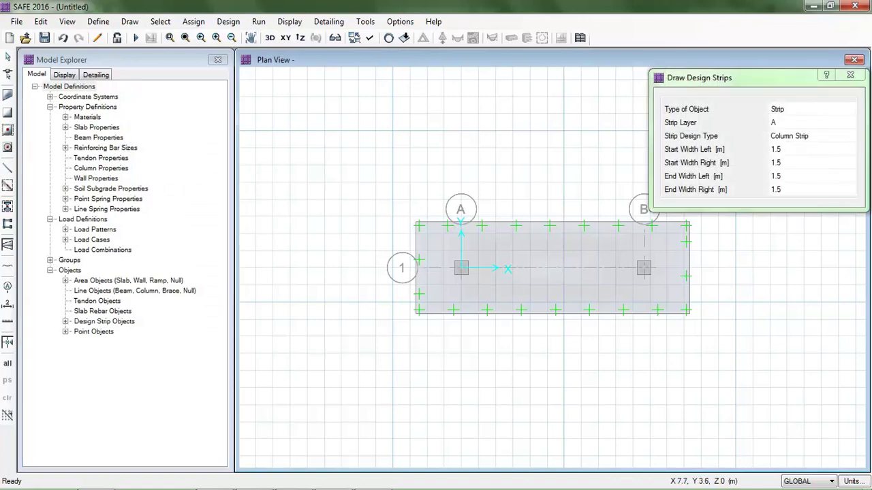
{"action": "left_click", "coordinate": [364, 267]}
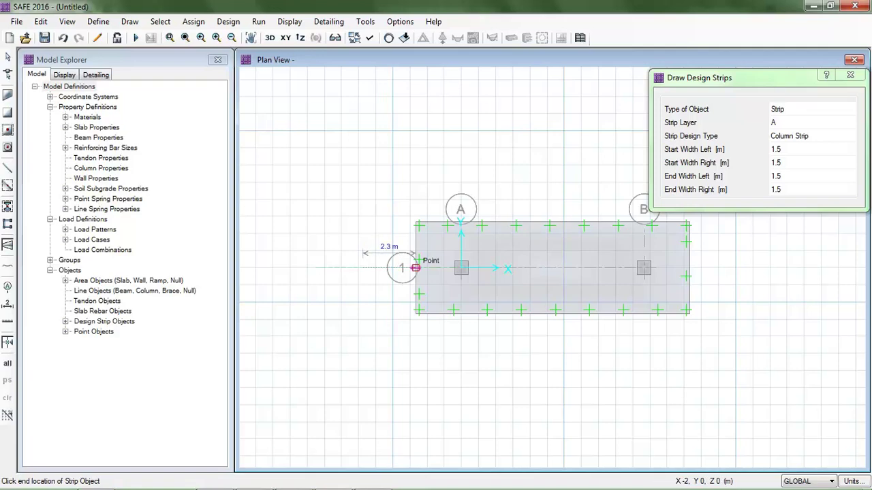
{"action": "left_click", "coordinate": [754, 268]}
{"action": "key", "text": "Return"}
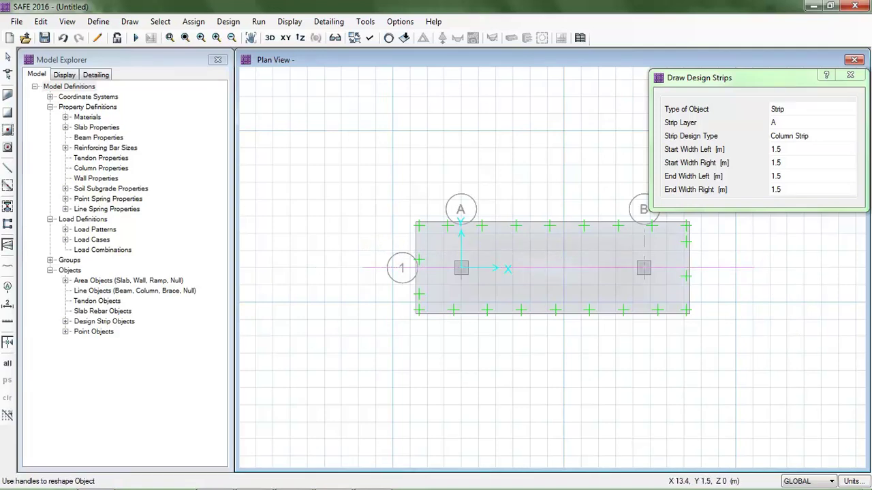
Draw a layer B column design strip along grid line A, crossing the footing and extending past both of its long edges.
{"action": "left_click", "coordinate": [812, 123]}
{"action": "left_click", "coordinate": [811, 123]}
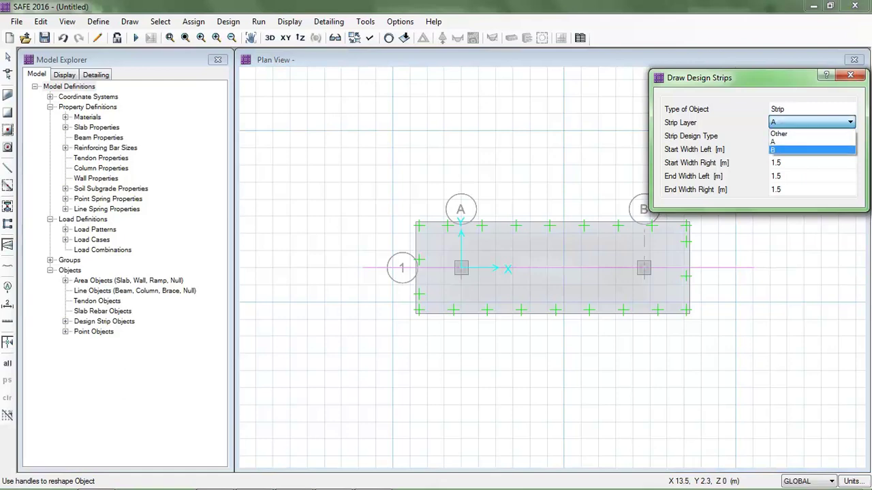
{"action": "left_click", "coordinate": [812, 150]}
{"action": "left_click", "coordinate": [461, 166]}
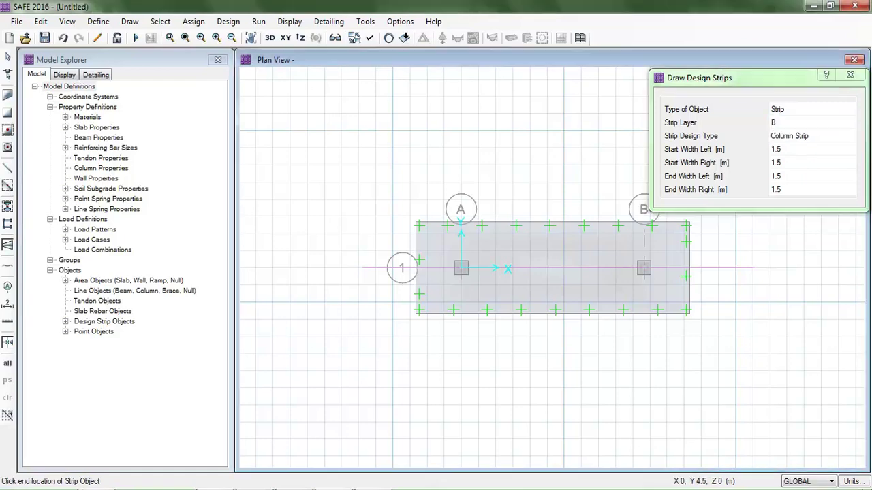
{"action": "left_click", "coordinate": [461, 165]}
{"action": "left_click", "coordinate": [461, 363]}
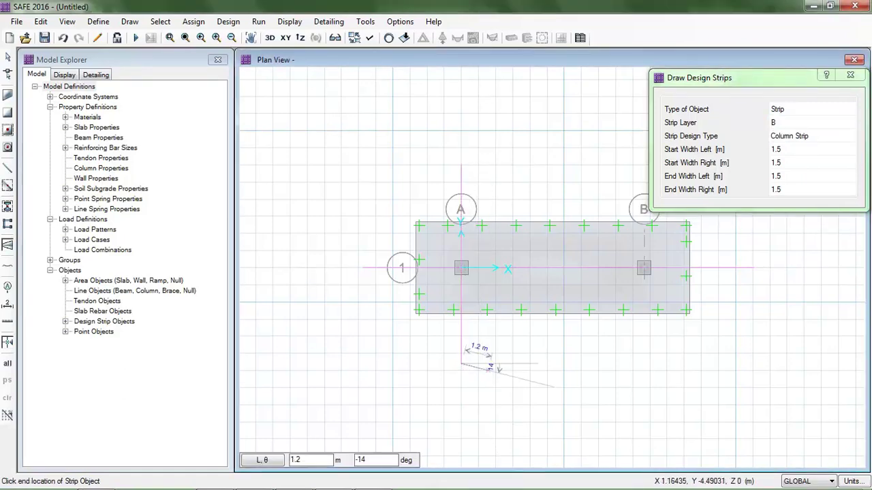
{"action": "key", "text": "Return"}
Draw a layer B column design strip about 6.2 m long along grid line B, starting at the footing's lower edge.
{"action": "left_click", "coordinate": [644, 165]}
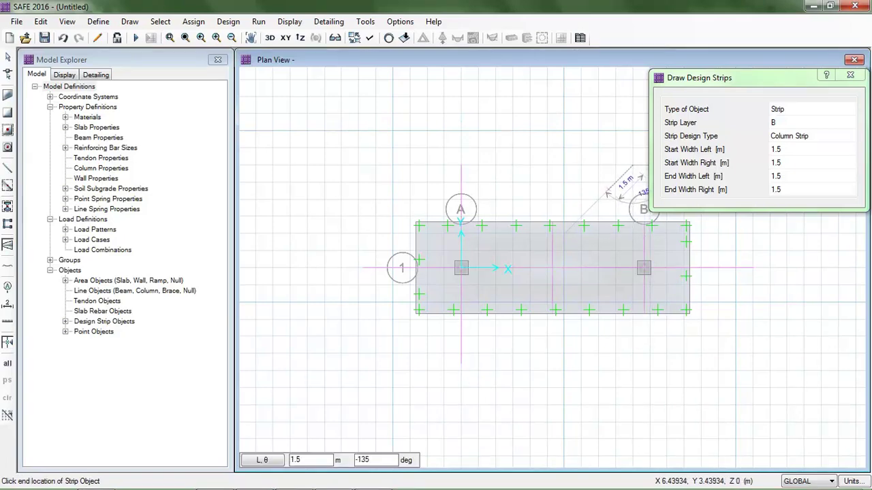
{"action": "key", "text": "Escape"}
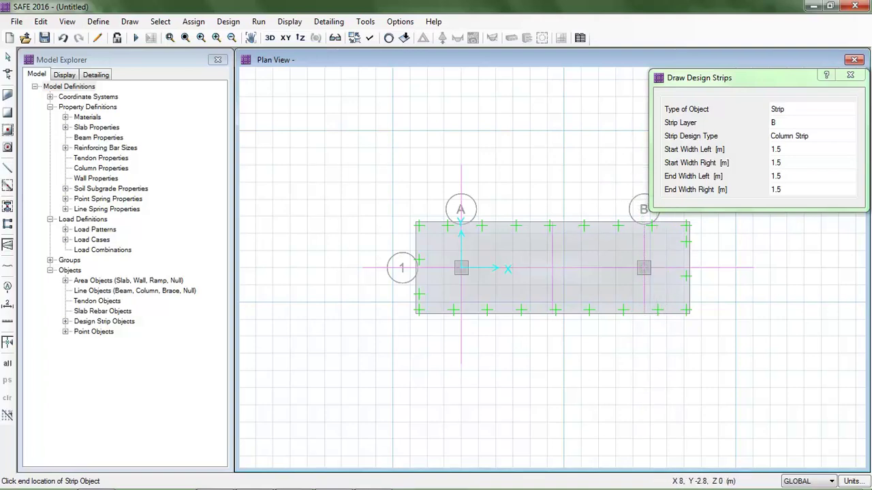
{"action": "left_click", "coordinate": [643, 314]}
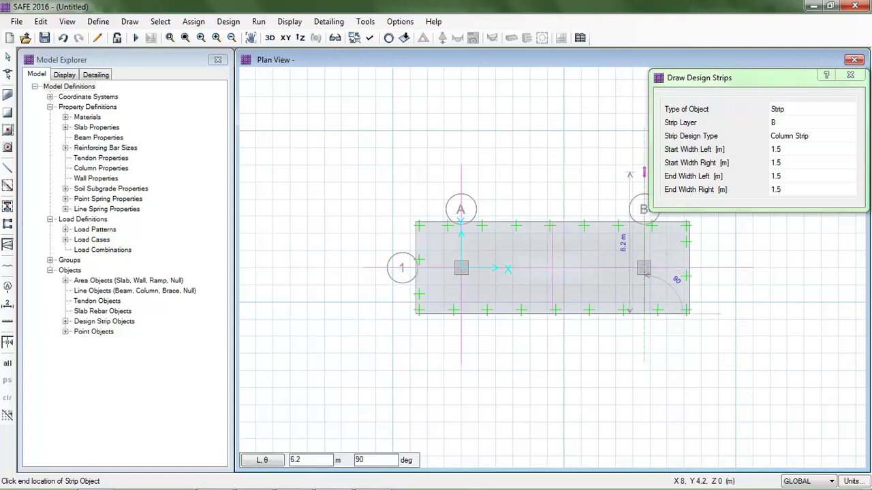
{"action": "left_click", "coordinate": [644, 174]}
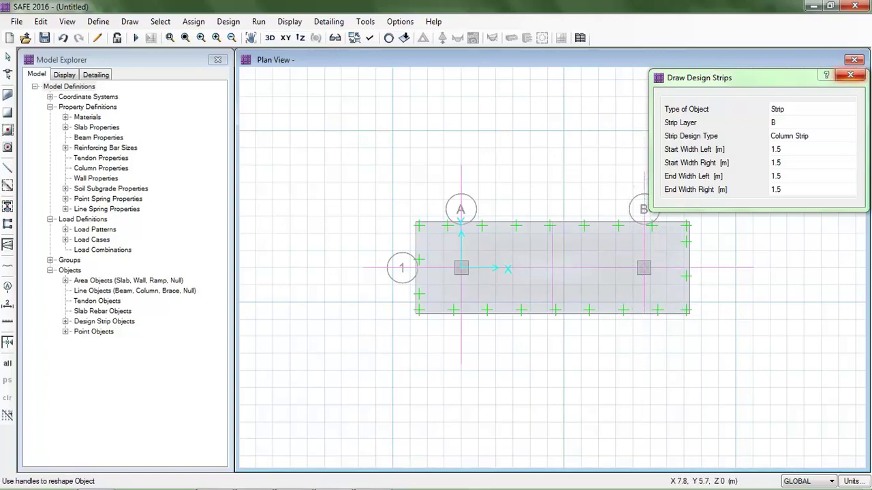
{"action": "key", "text": "Escape"}
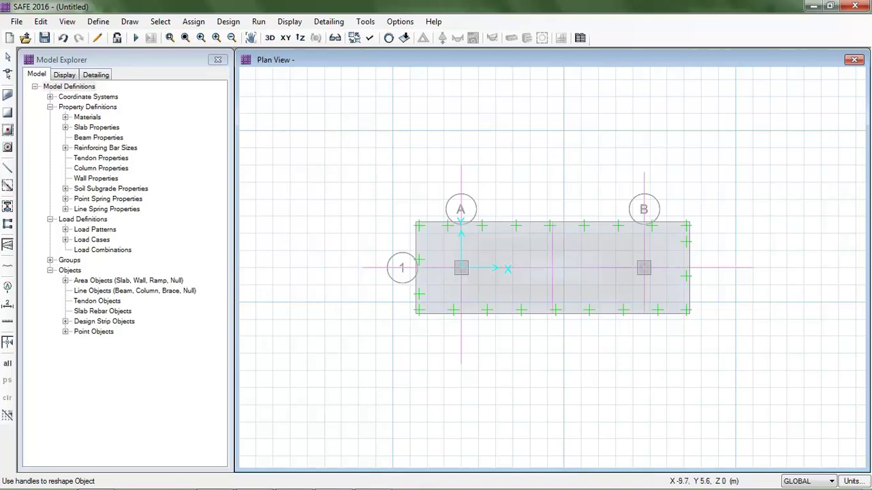
Save the model as "Combined footing design" in the Combined Footing Design folder.
{"action": "left_click", "coordinate": [44, 37]}
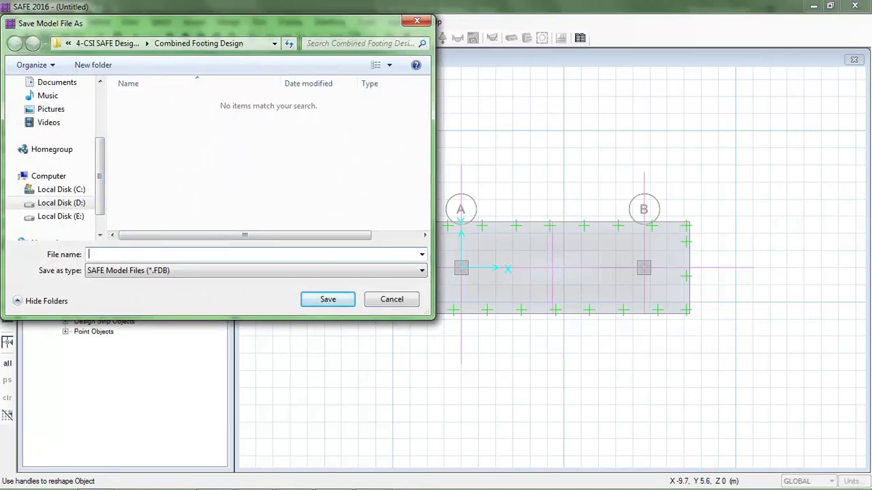
{"action": "type", "text": "Combined foo"}
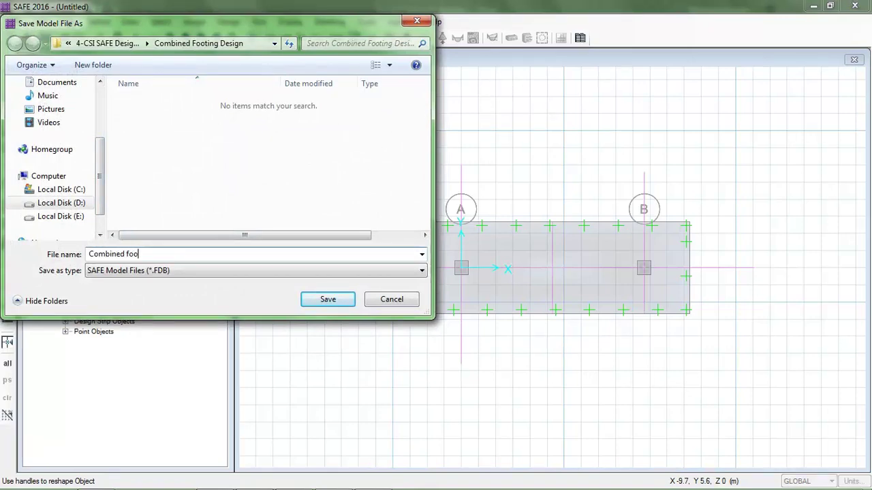
{"action": "type", "text": "ting design"}
{"action": "key", "text": "Return"}
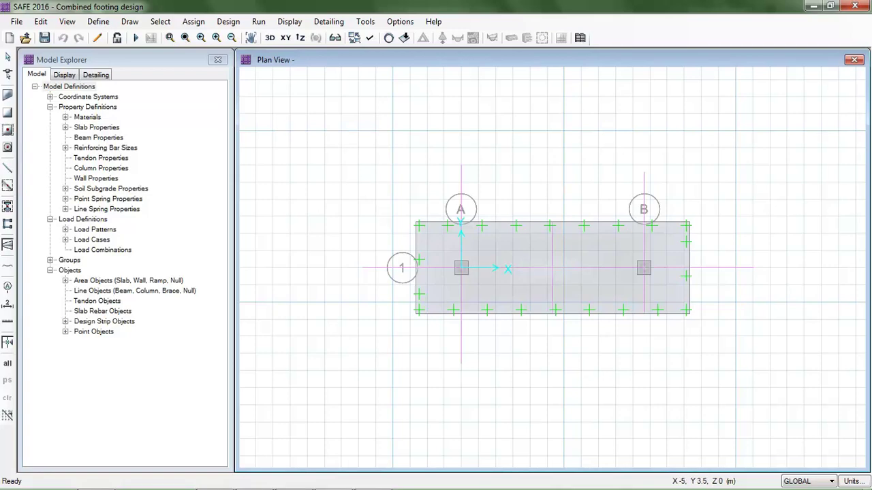
Review the SOIL1 and SOIL subgrade property definitions and check the property assignments of the footing slab.
{"action": "left_click", "coordinate": [98, 21]}
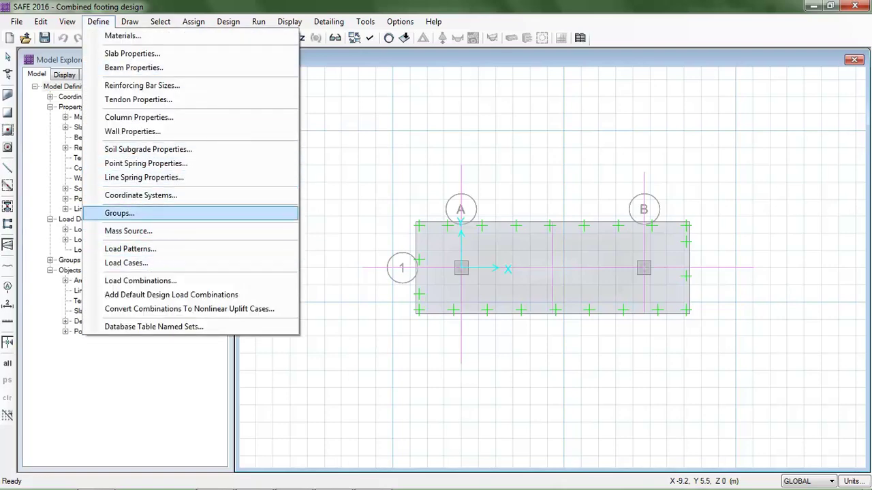
{"action": "left_click", "coordinate": [148, 149]}
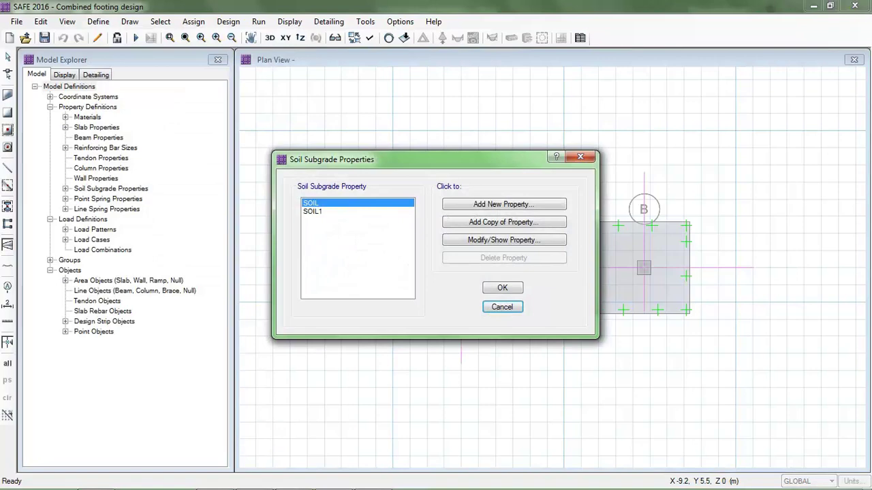
{"action": "left_click", "coordinate": [313, 211]}
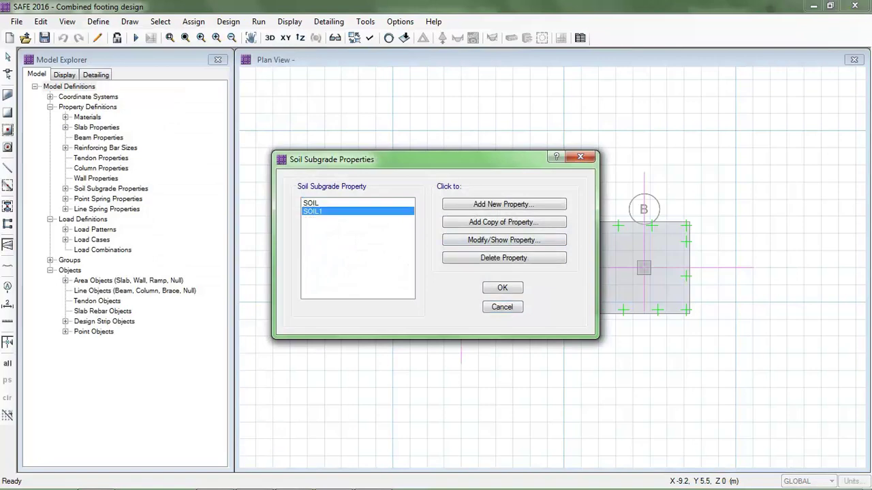
{"action": "left_click", "coordinate": [504, 240]}
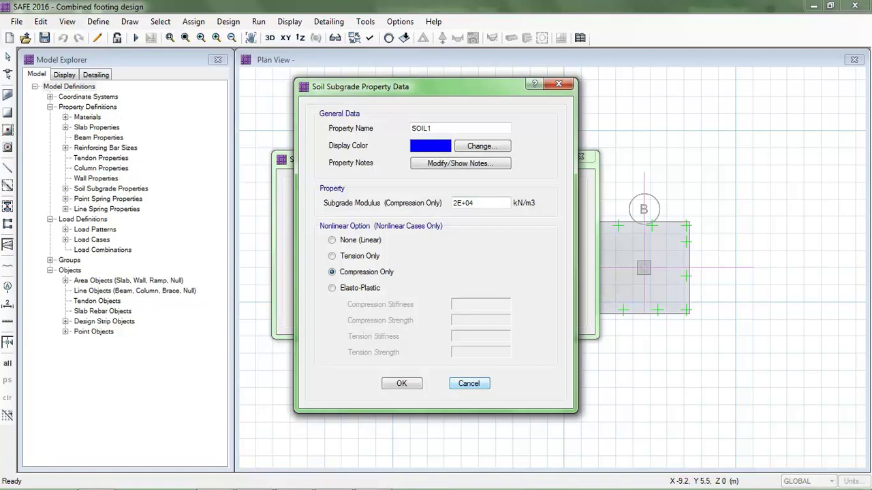
{"action": "left_click", "coordinate": [468, 383]}
{"action": "left_click", "coordinate": [310, 202]}
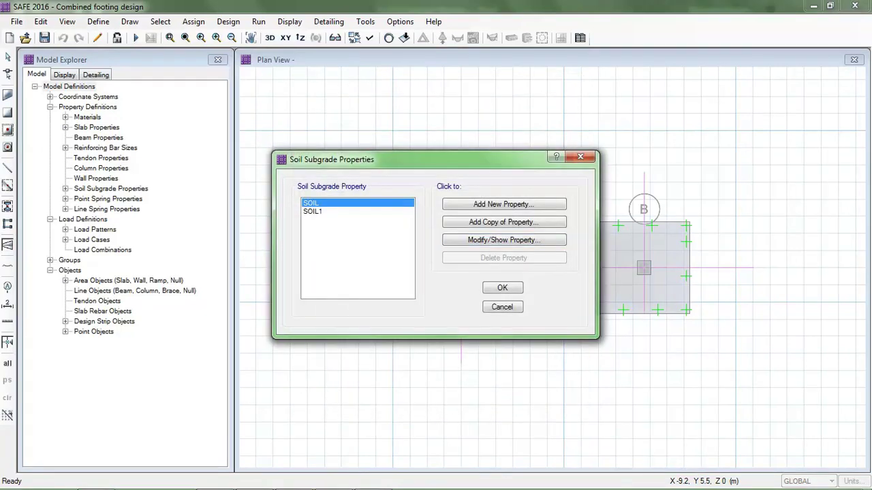
{"action": "left_click", "coordinate": [504, 240]}
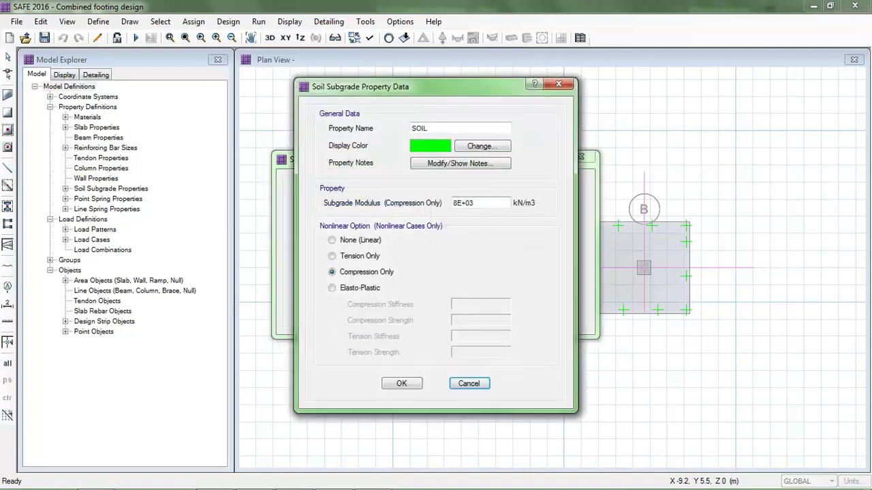
{"action": "left_click", "coordinate": [401, 383]}
{"action": "left_click", "coordinate": [503, 288]}
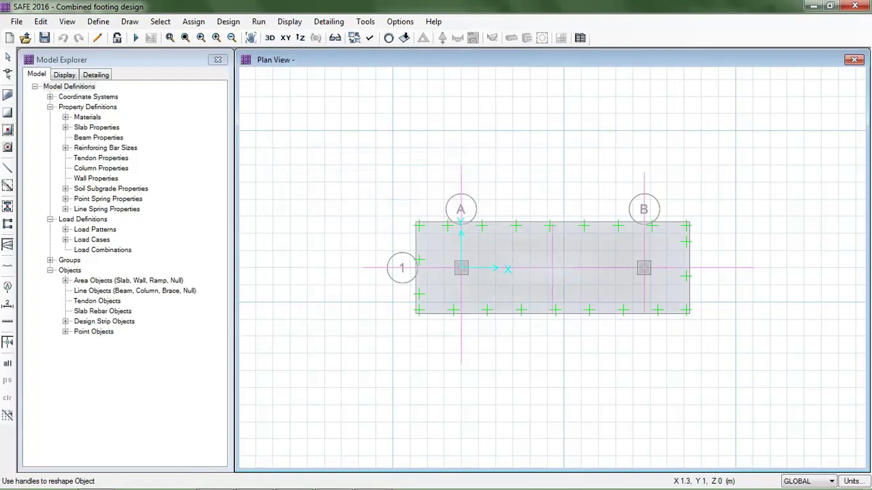
{"action": "right_click", "coordinate": [506, 234]}
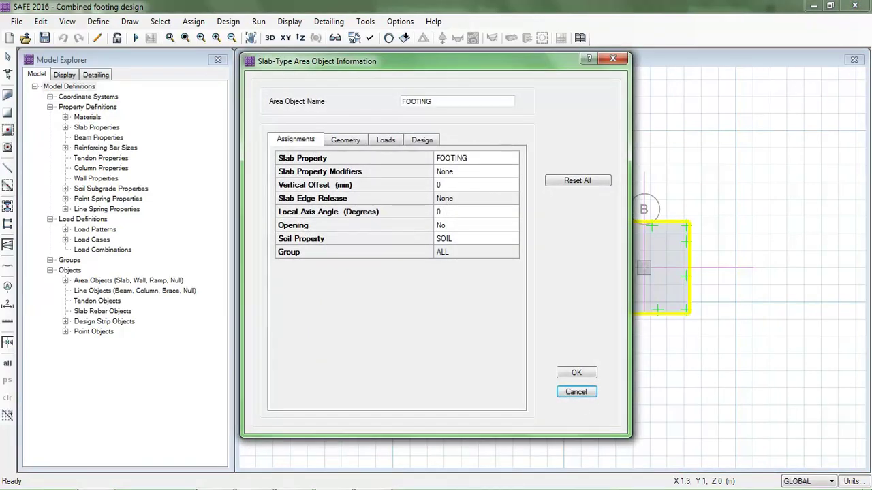
{"action": "left_click", "coordinate": [576, 373]}
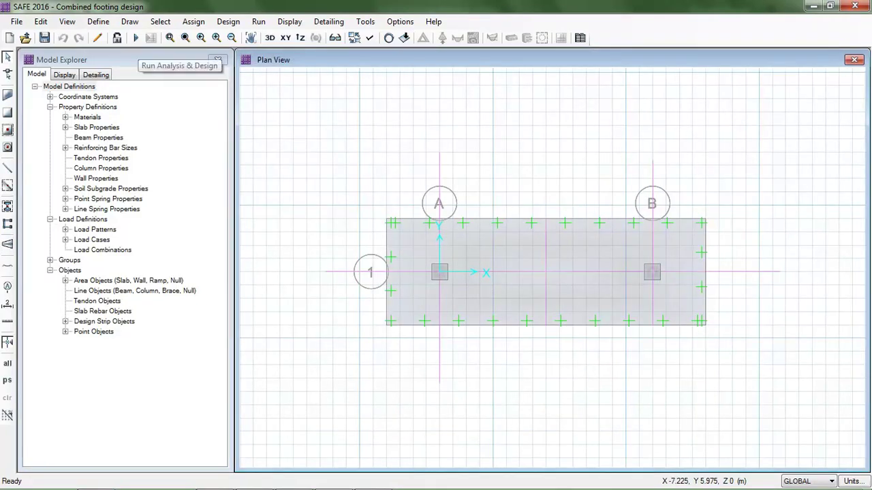
Delete the existing load combinations DCONU2 and DCONU1.
{"action": "left_click", "coordinate": [98, 21]}
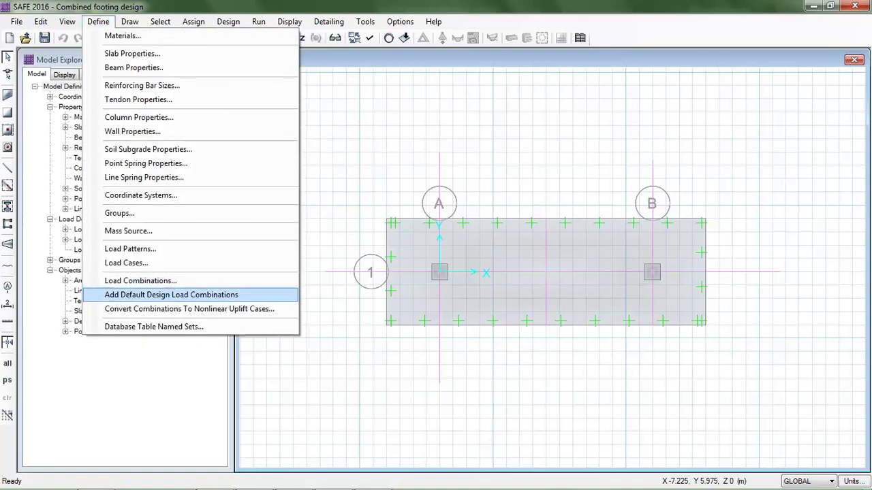
{"action": "left_click", "coordinate": [140, 280]}
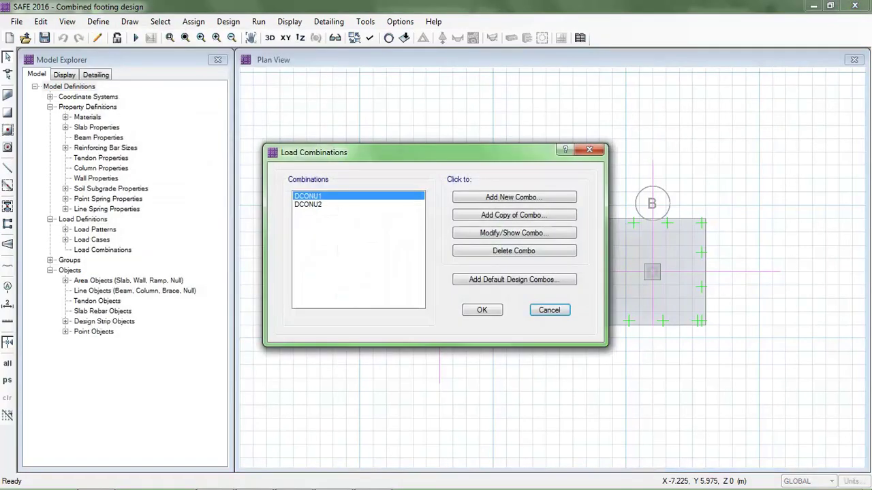
{"action": "left_click", "coordinate": [307, 205]}
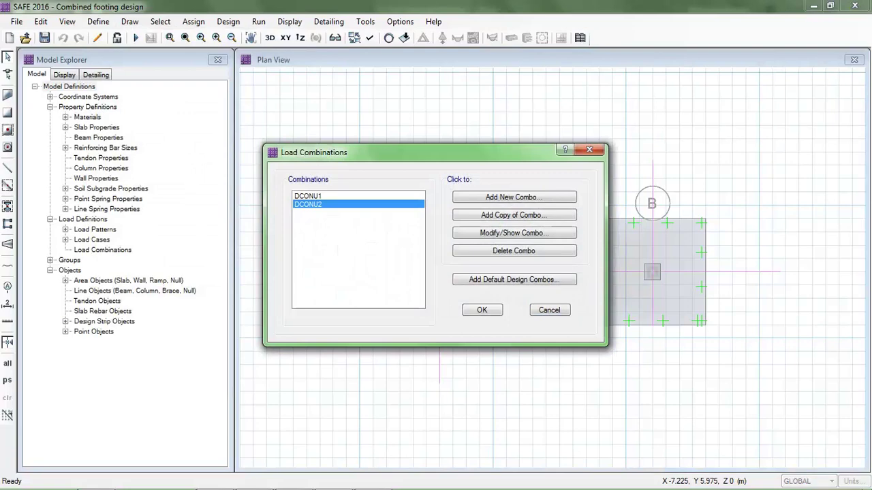
{"action": "left_click", "coordinate": [308, 196]}
{"action": "left_click", "coordinate": [308, 205]}
{"action": "left_click", "coordinate": [514, 251]}
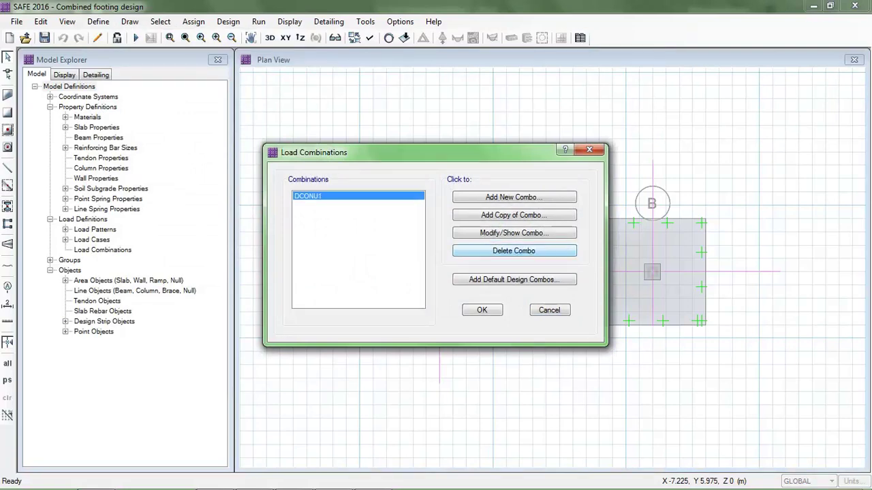
{"action": "left_click", "coordinate": [513, 250]}
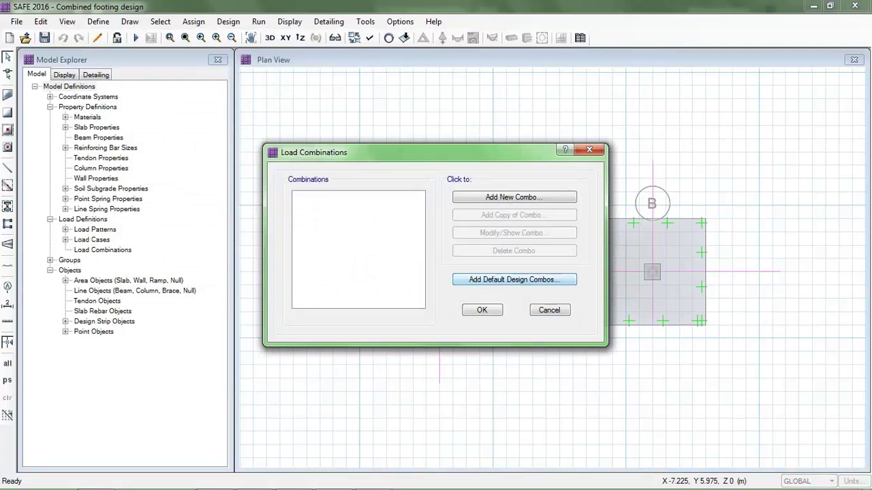
Add the default design load combinations for the Service - Normal design type only.
{"action": "left_click", "coordinate": [514, 279]}
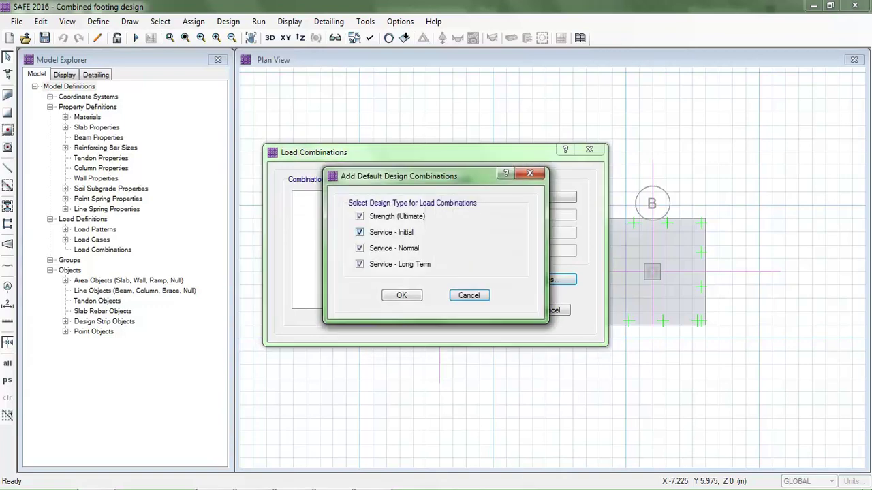
{"action": "left_click", "coordinate": [360, 216]}
{"action": "left_click", "coordinate": [359, 232]}
{"action": "left_click", "coordinate": [359, 265]}
{"action": "key", "text": "Return"}
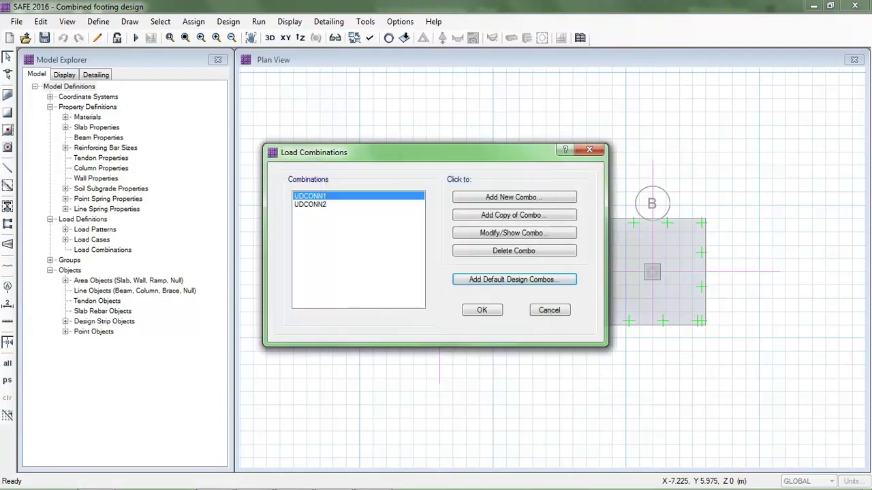
{"action": "key", "text": "Return"}
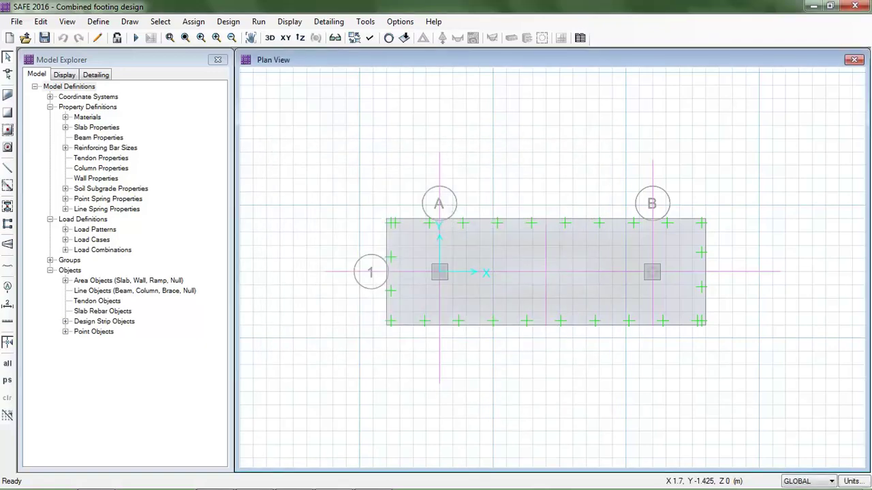
Review the load cases, scale factors and design selection of the UDCONN2 and UDCONN1 load combinations.
{"action": "left_click", "coordinate": [98, 21]}
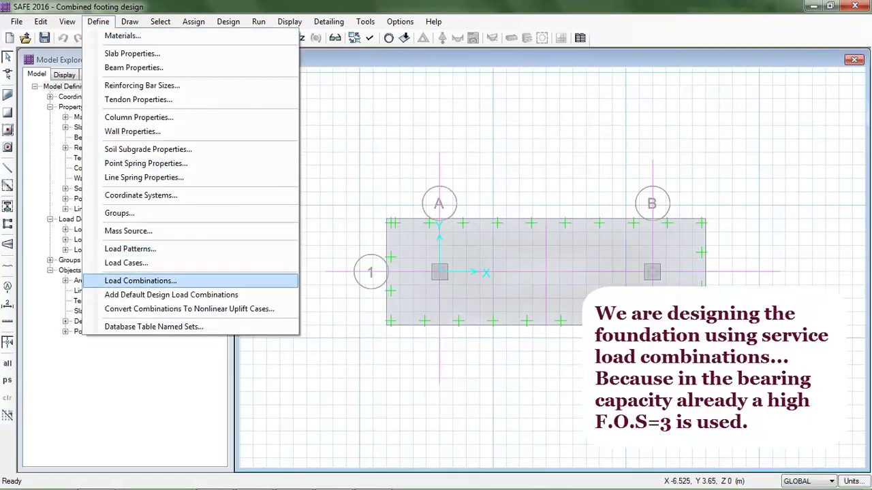
{"action": "left_click", "coordinate": [140, 280]}
{"action": "left_click", "coordinate": [358, 204]}
{"action": "left_click", "coordinate": [513, 233]}
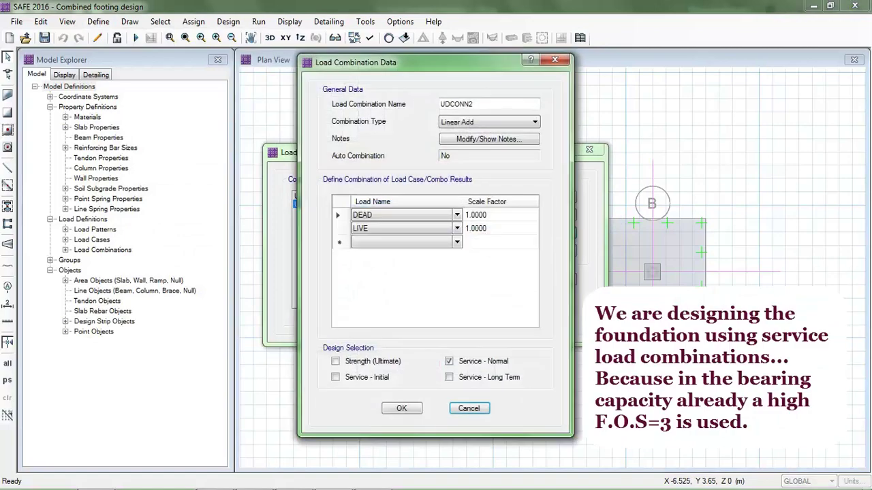
{"action": "left_click", "coordinate": [401, 408]}
{"action": "left_click", "coordinate": [358, 196]}
{"action": "left_click", "coordinate": [513, 233]}
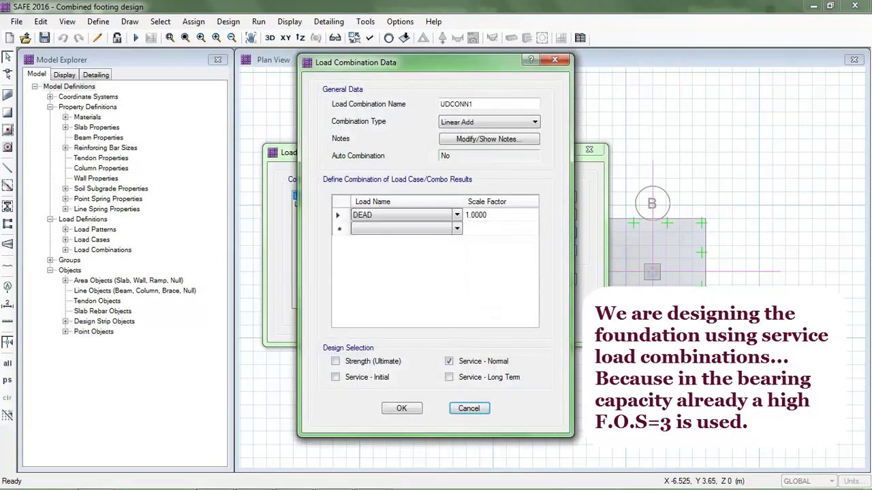
{"action": "left_click", "coordinate": [468, 408]}
{"action": "left_click", "coordinate": [483, 309]}
Set the preferred bar size for non-prestressed slab reinforcement to 12 in the design preferences.
{"action": "left_click", "coordinate": [228, 21]}
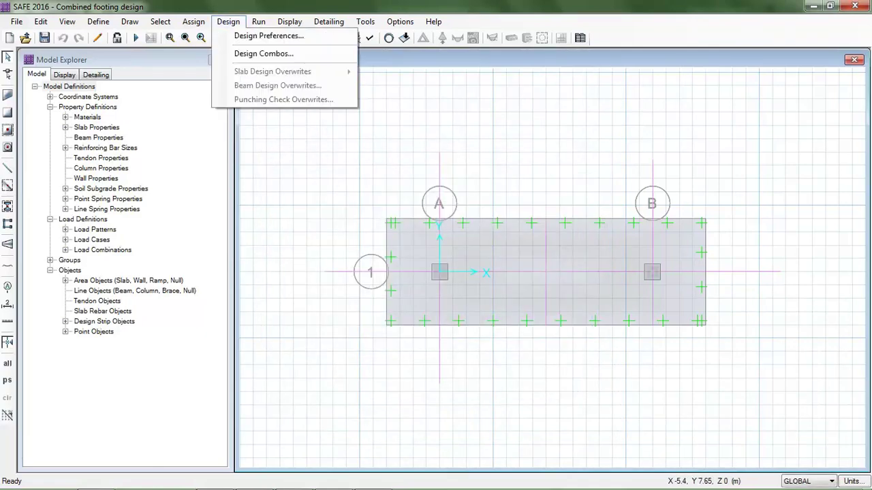
{"action": "left_click", "coordinate": [268, 35]}
{"action": "left_click", "coordinate": [348, 87]}
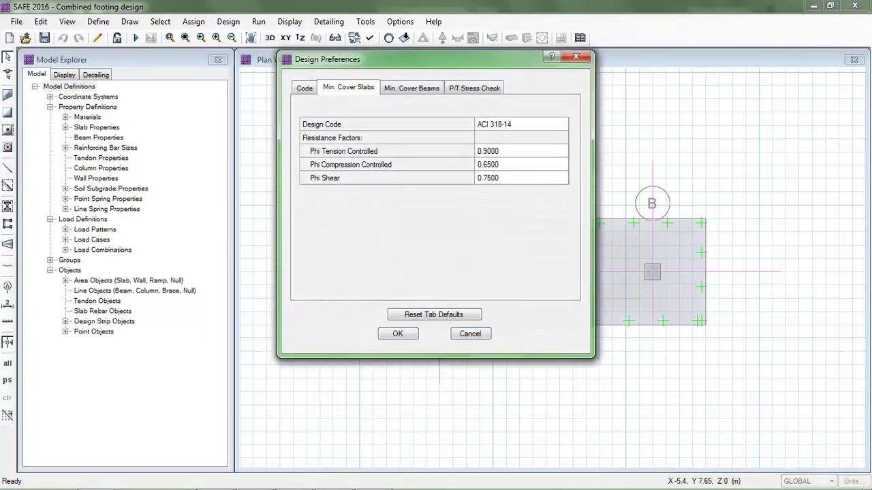
{"action": "left_click", "coordinate": [304, 87]}
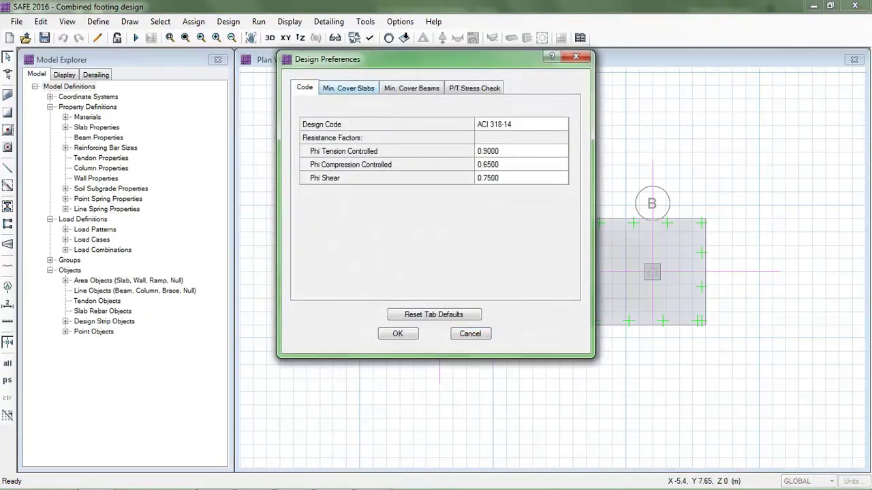
{"action": "left_click", "coordinate": [348, 88]}
{"action": "left_click", "coordinate": [411, 87]}
{"action": "left_click", "coordinate": [348, 88]}
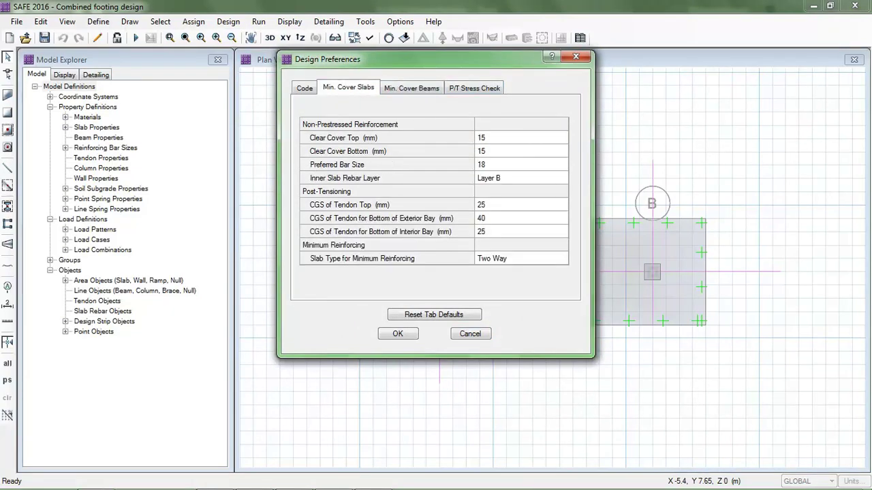
{"action": "left_click", "coordinate": [520, 164]}
{"action": "left_click", "coordinate": [561, 164]}
{"action": "left_click", "coordinate": [520, 208]}
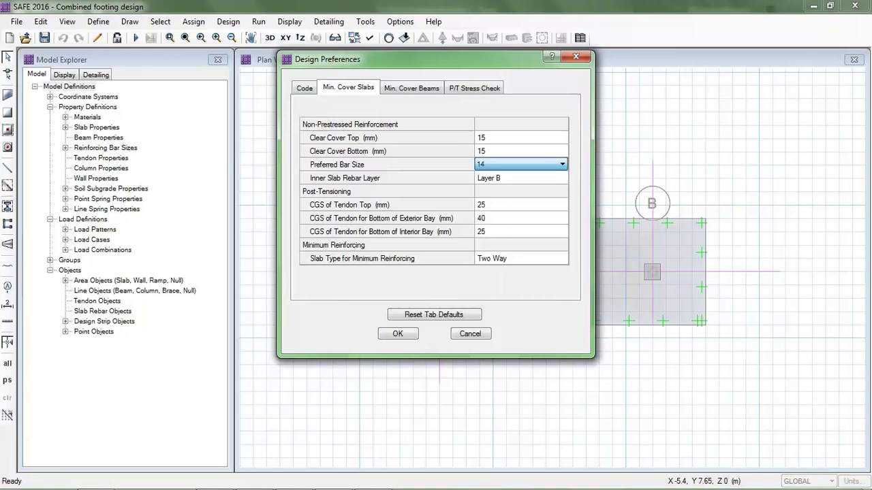
{"action": "left_click", "coordinate": [562, 164]}
{"action": "left_click", "coordinate": [520, 200]}
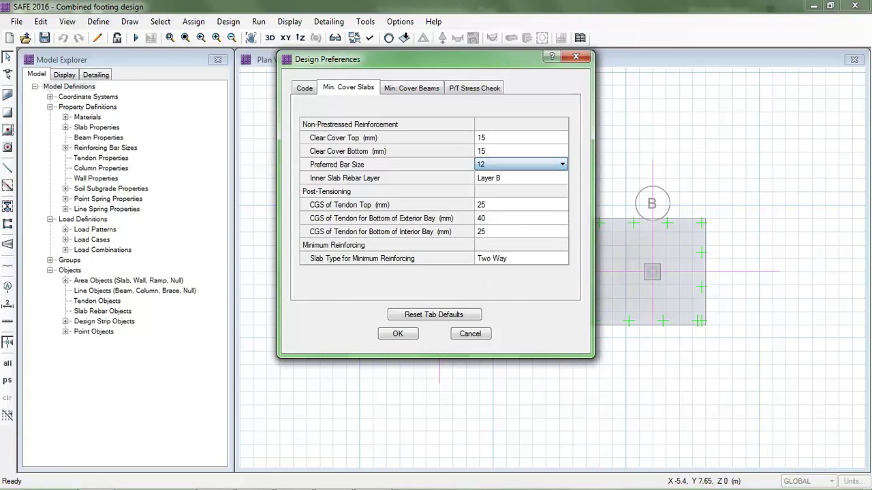
{"action": "left_click", "coordinate": [404, 335]}
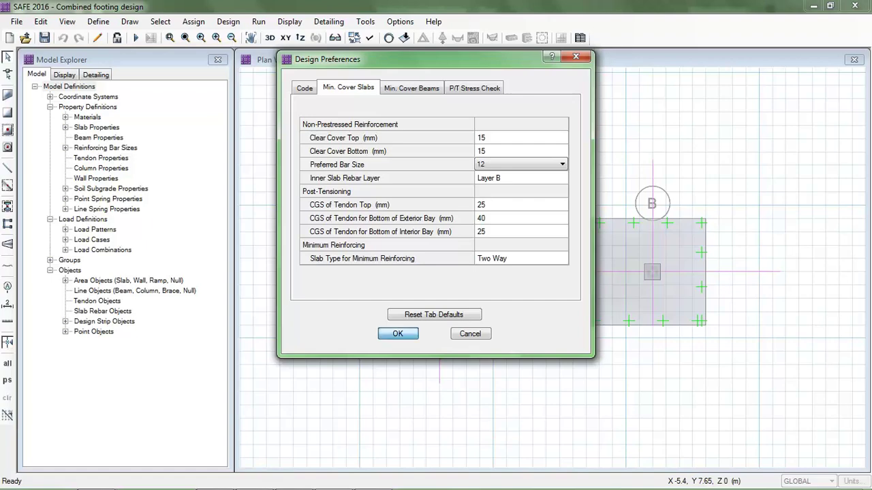
Select the Service - Normal type in the design load combinations and accept UDCONN1 and UDCONN2 as its design combinations.
{"action": "left_click", "coordinate": [228, 21]}
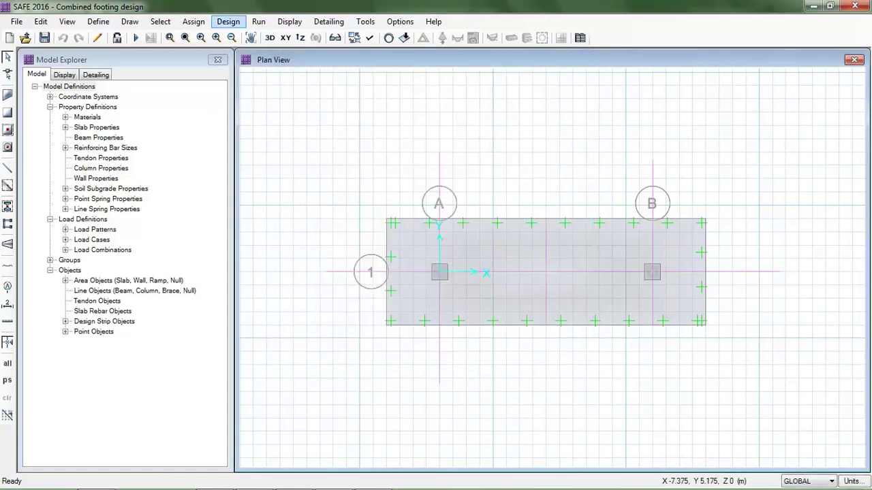
{"action": "left_click", "coordinate": [253, 53]}
{"action": "left_click", "coordinate": [514, 177]}
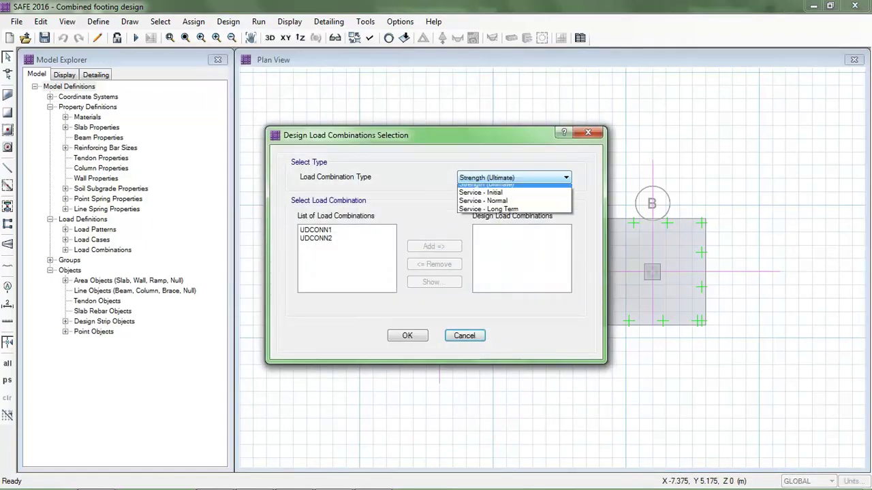
{"action": "left_click", "coordinate": [491, 205]}
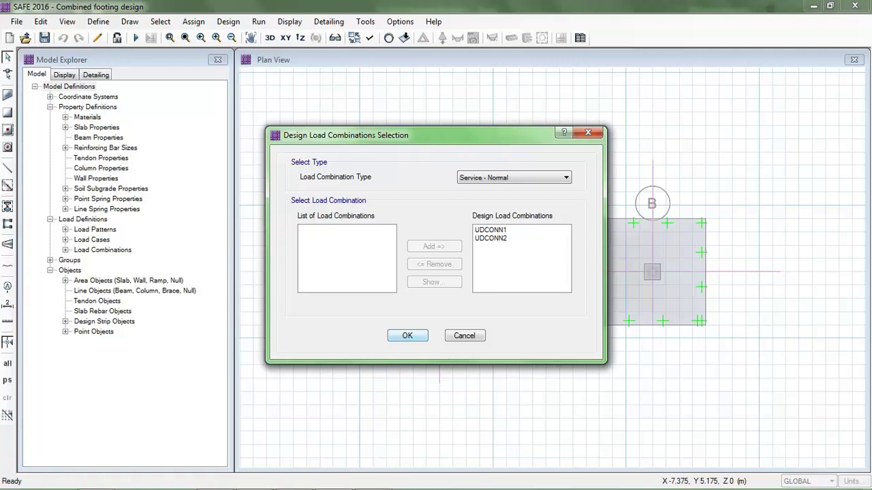
{"action": "key", "text": "Return"}
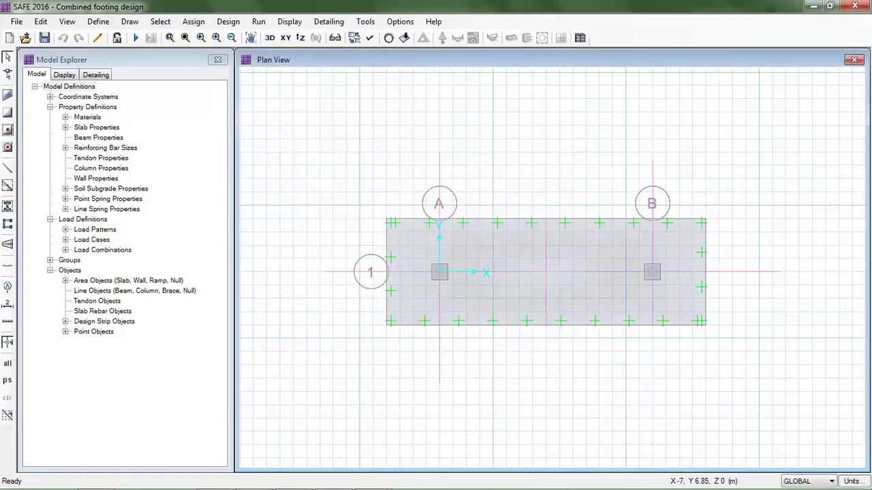
Run the analysis and design, and display the deformed shape contours for load combination UDCONN1.
{"action": "left_click", "coordinate": [136, 38]}
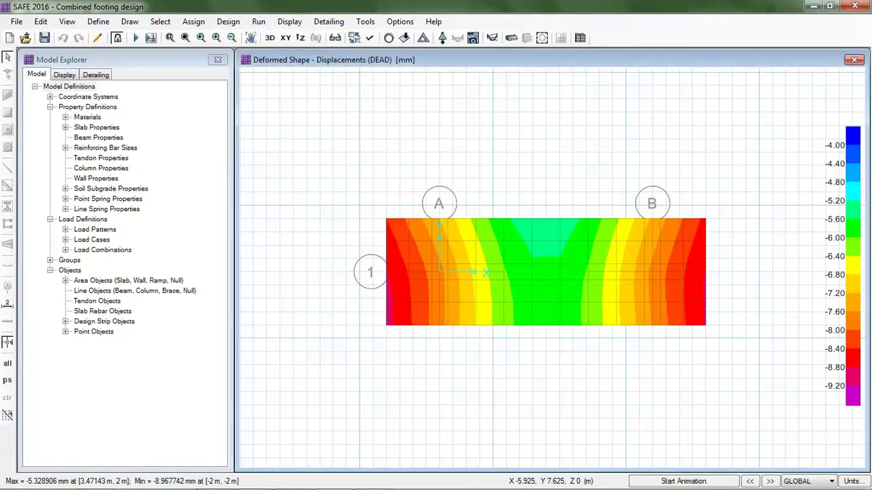
{"action": "left_click", "coordinate": [290, 21]}
{"action": "left_click", "coordinate": [331, 78]}
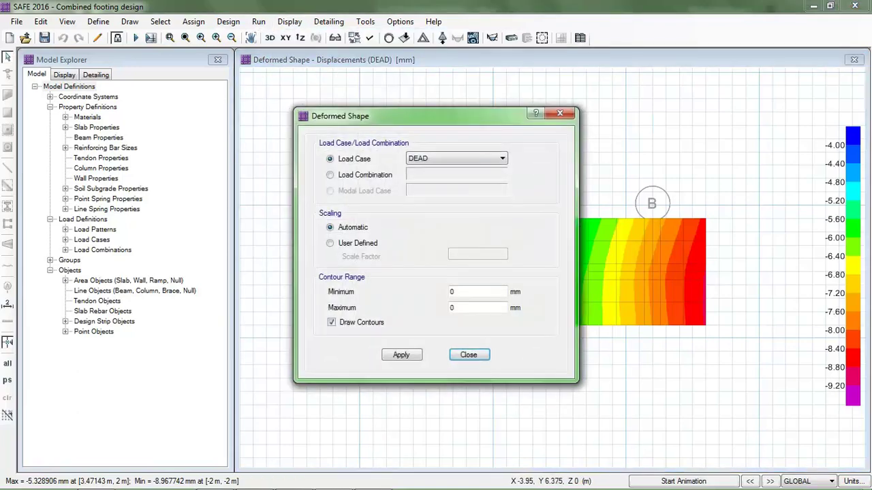
{"action": "left_click", "coordinate": [330, 175]}
{"action": "left_click", "coordinate": [457, 175]}
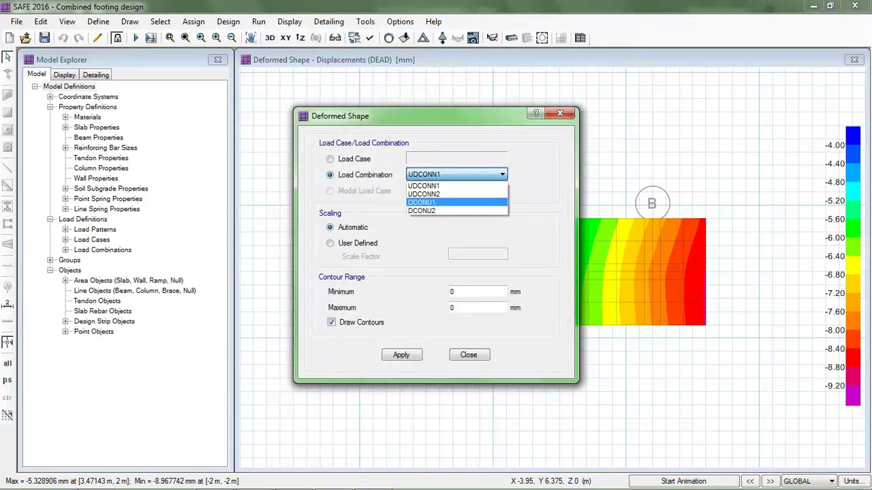
{"action": "left_click", "coordinate": [424, 185]}
{"action": "left_click", "coordinate": [401, 355]}
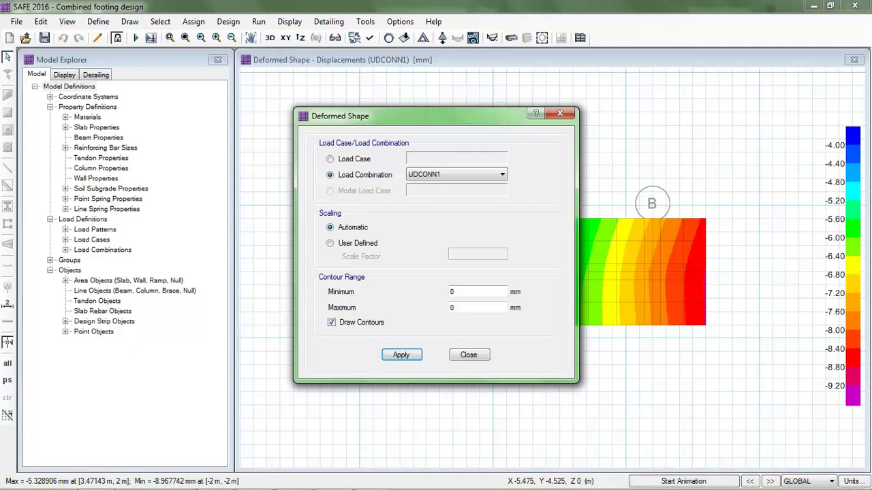
Display the deformed shape contours for load combination UDCONN2 and view them over the whole footing.
{"action": "left_click", "coordinate": [456, 174]}
{"action": "left_click", "coordinate": [429, 192]}
{"action": "left_click", "coordinate": [401, 355]}
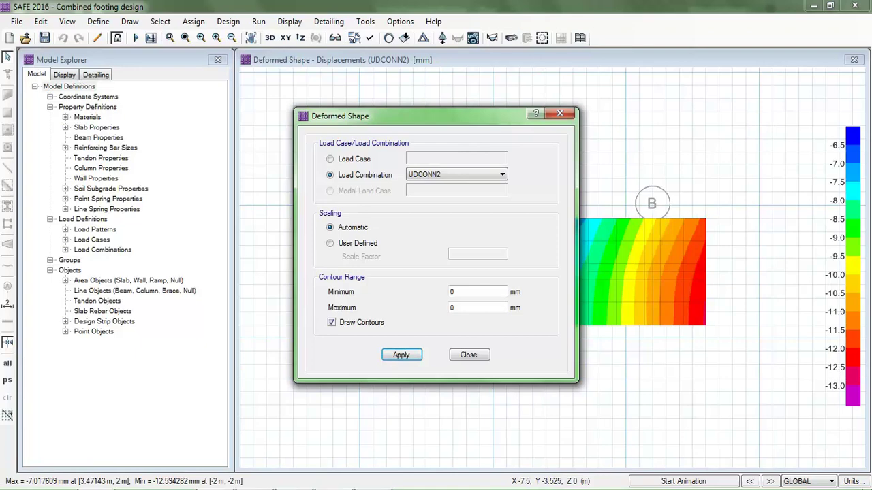
{"action": "left_click_drag", "start_coordinate": [409, 116], "coordinate": [140, 108]}
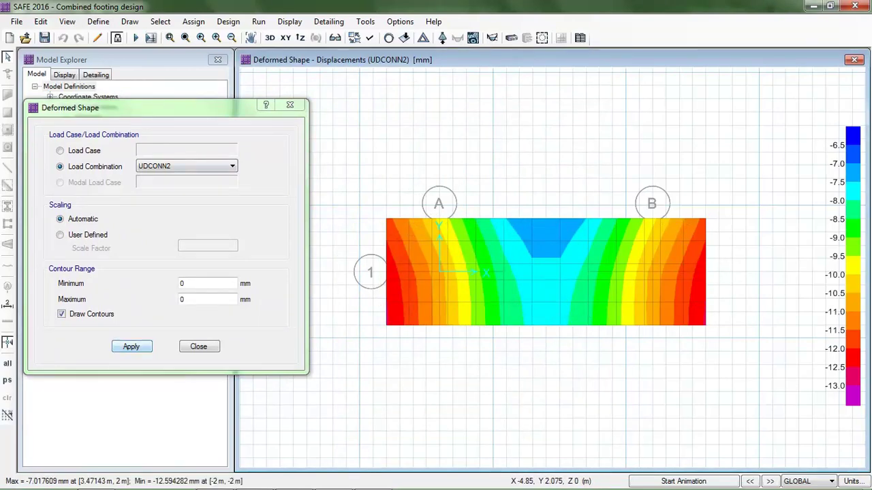
{"action": "left_click", "coordinate": [198, 347]}
Display the soil pressure contours under the footing for load combination UDCONN1.
{"action": "left_click", "coordinate": [290, 21]}
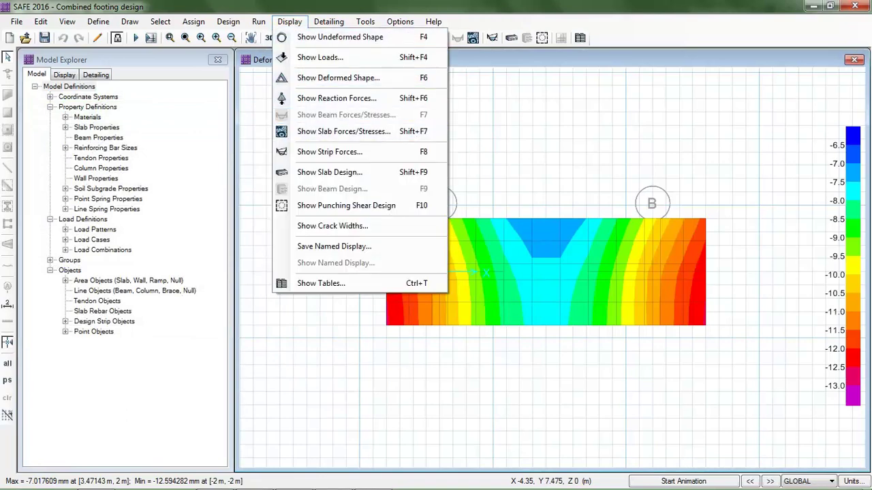
{"action": "left_click", "coordinate": [336, 99]}
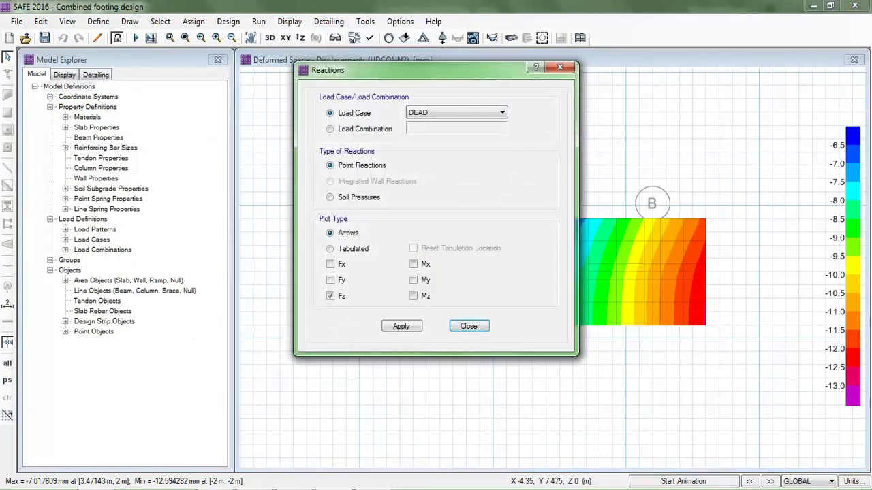
{"action": "left_click", "coordinate": [329, 197]}
{"action": "left_click", "coordinate": [330, 128]}
{"action": "left_click", "coordinate": [401, 401]}
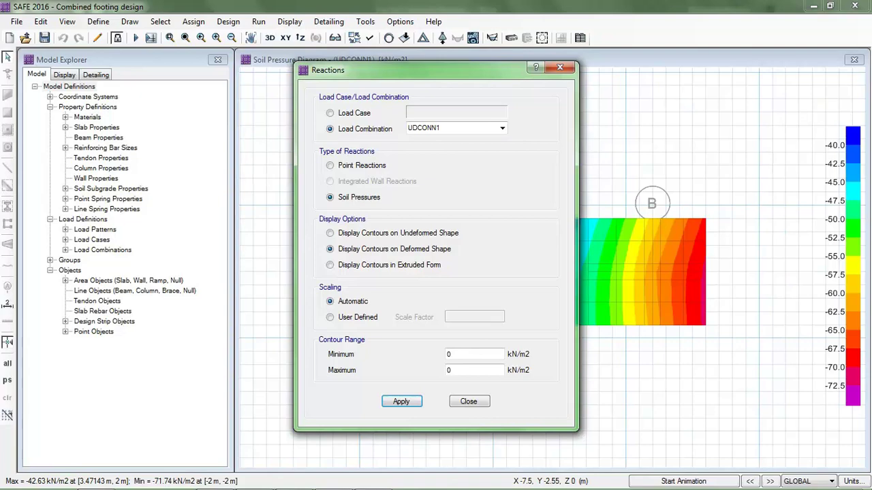
Switch the soil pressure contours to load combination UDCONN2 and view the whole footing.
{"action": "left_click", "coordinate": [502, 128]}
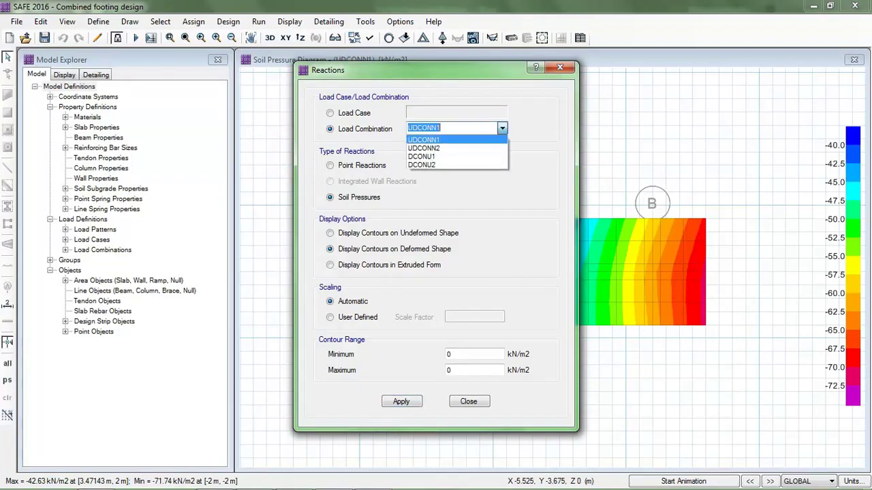
{"action": "left_click", "coordinate": [436, 148]}
{"action": "left_click", "coordinate": [401, 401]}
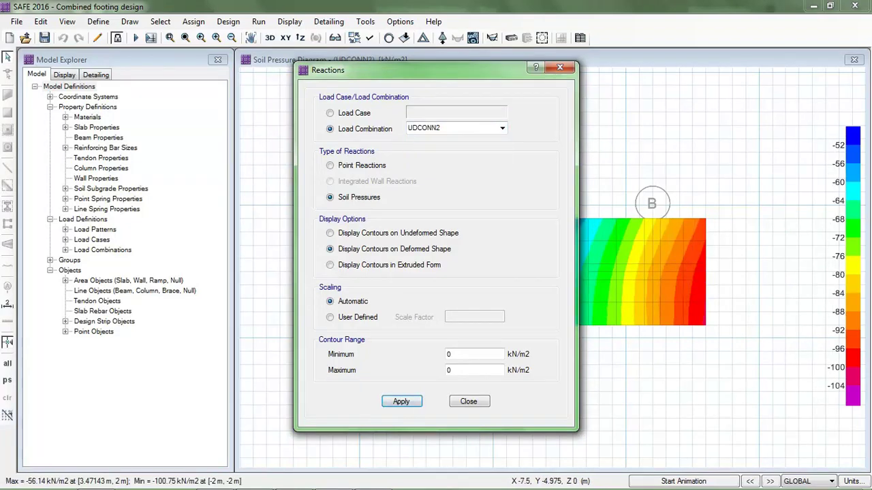
{"action": "left_click", "coordinate": [468, 401]}
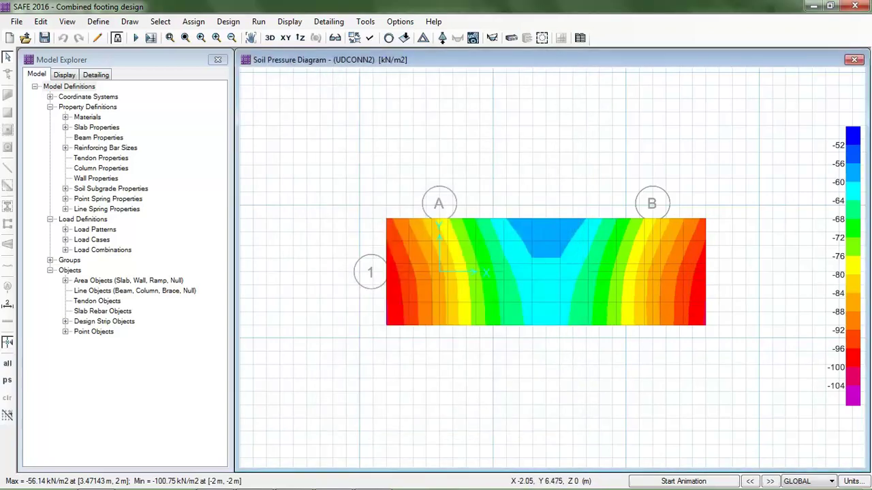
Display the punching shear design ratios and review the pressure, deformation and punching shear limits under CHECKS in the Word document.
{"action": "left_click", "coordinate": [290, 21]}
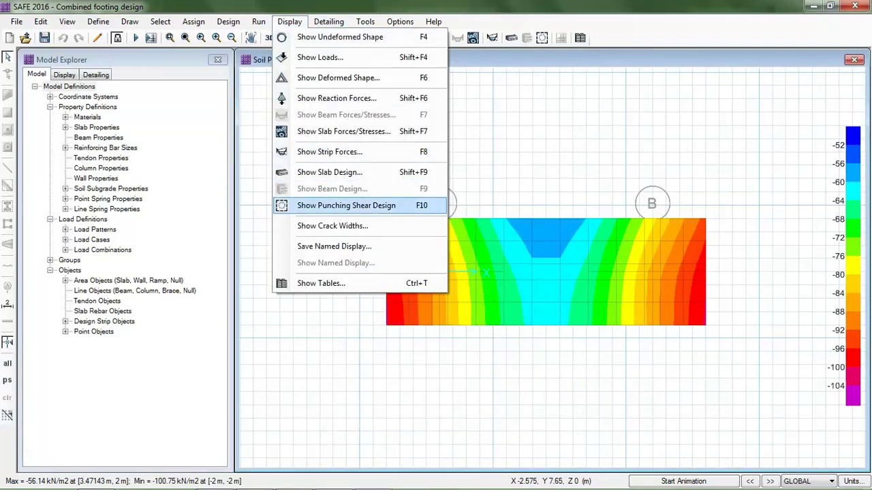
{"action": "left_click", "coordinate": [346, 205]}
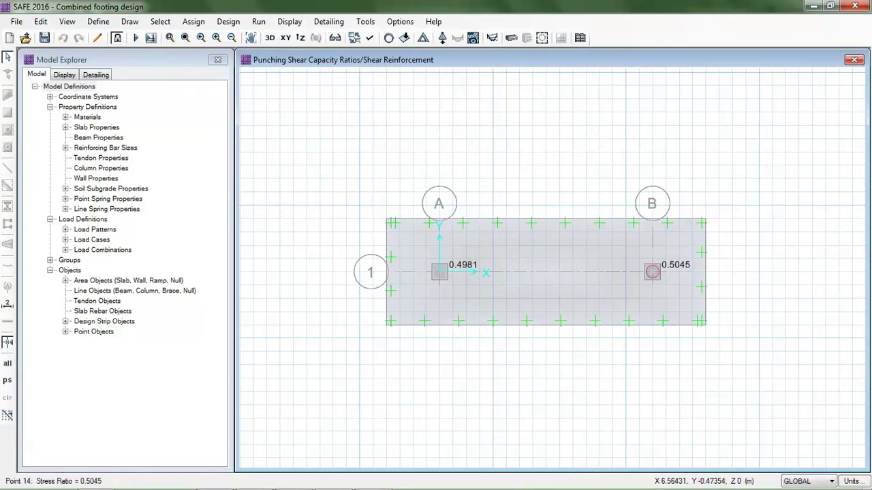
{"action": "left_click", "coordinate": [213, 477]}
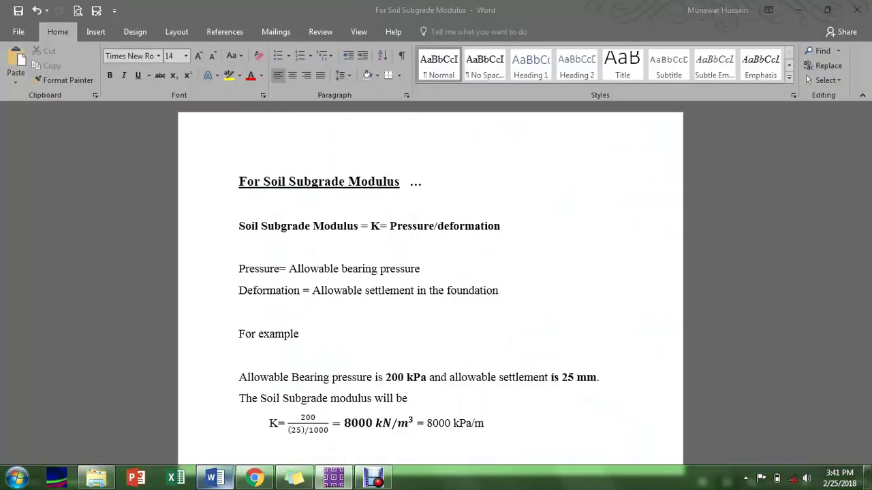
{"action": "scroll", "coordinate": [429, 286], "scroll_direction": "down", "scroll_amount": 5}
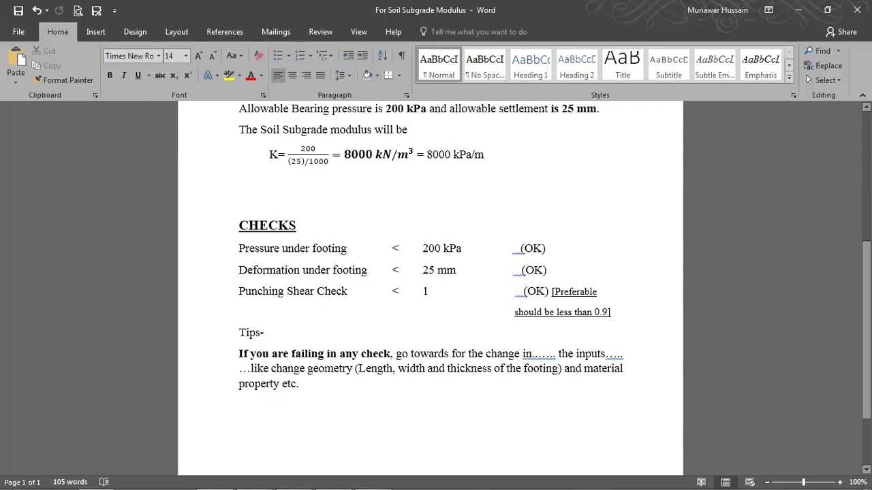
{"action": "left_click", "coordinate": [333, 476]}
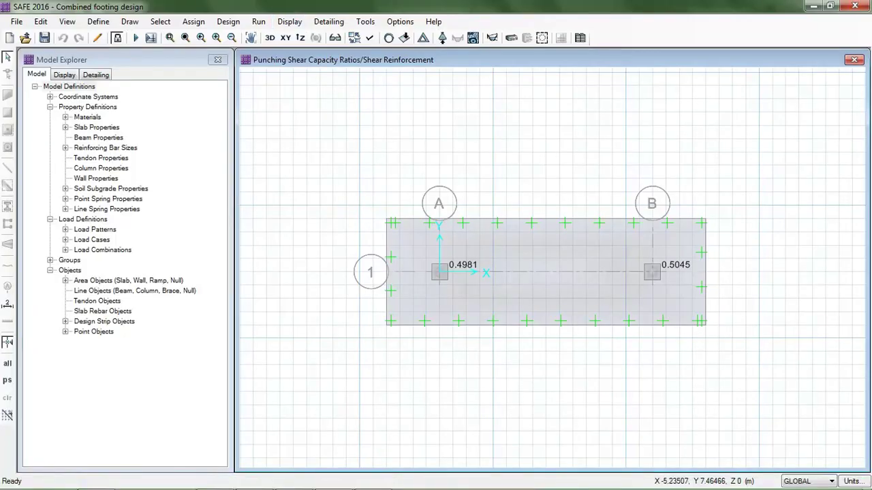
Display the Finite Element Based slab design for the Direction 1 top rebar, followed by the Direction 1 bottom rebar.
{"action": "left_click", "coordinate": [289, 21]}
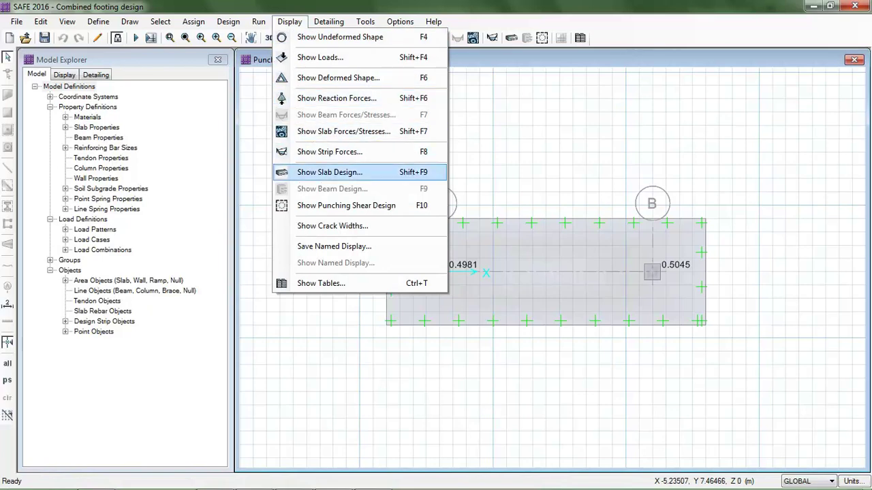
{"action": "left_click", "coordinate": [329, 172]}
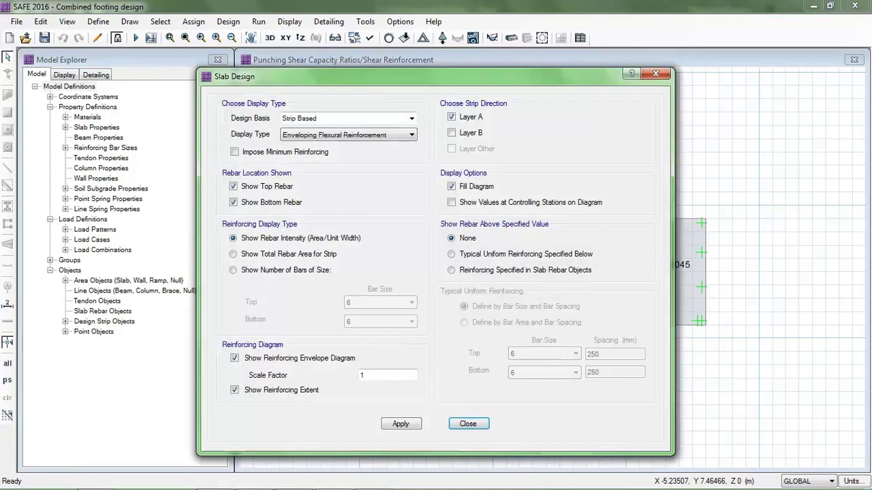
{"action": "left_click_drag", "start_coordinate": [436, 76], "coordinate": [247, 61]}
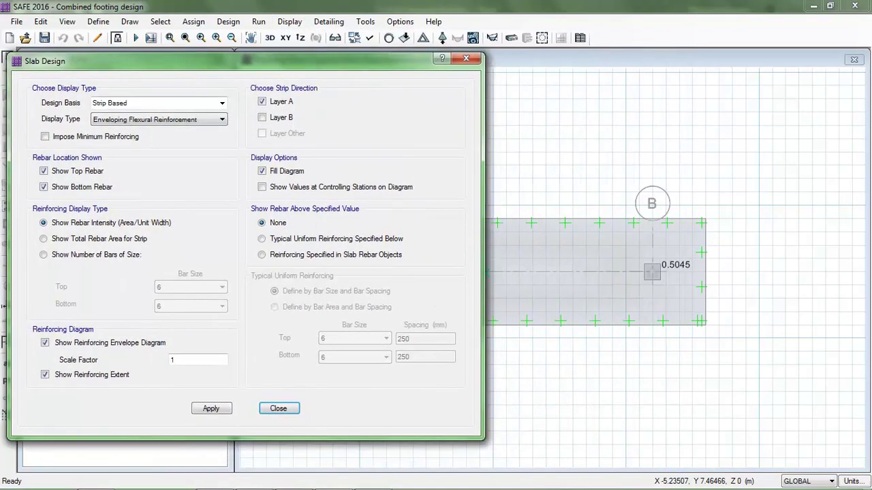
{"action": "left_click", "coordinate": [222, 102]}
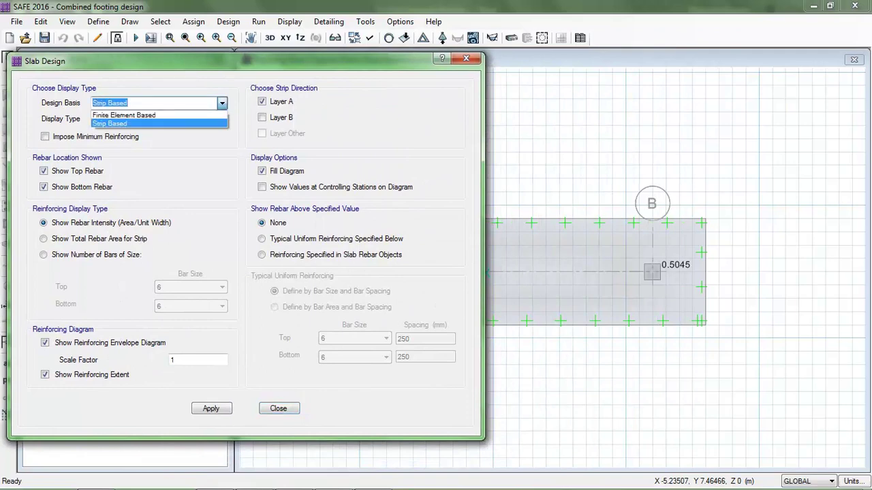
{"action": "left_click", "coordinate": [124, 116]}
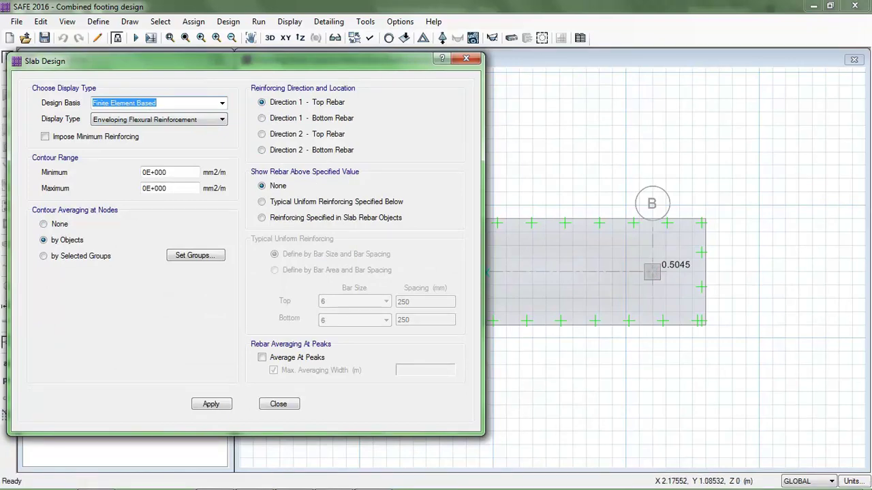
{"action": "left_click", "coordinate": [211, 404]}
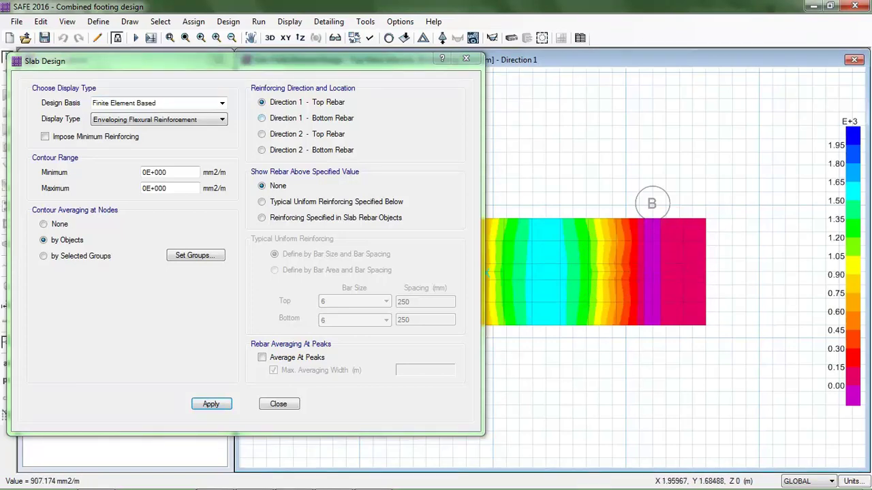
{"action": "left_click", "coordinate": [261, 118]}
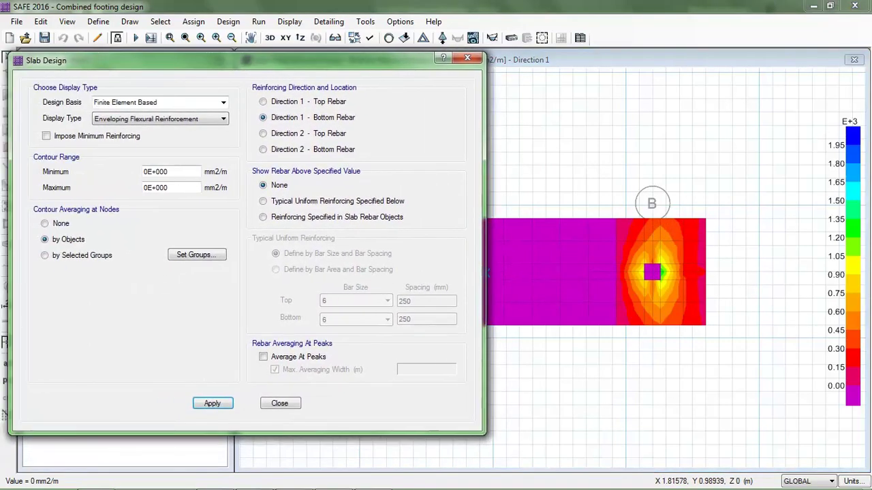
Change the slab design basis to Strip Based and display the enveloping flexural reinforcement for the Layer A strips.
{"action": "left_click", "coordinate": [223, 102]}
{"action": "left_click", "coordinate": [111, 122]}
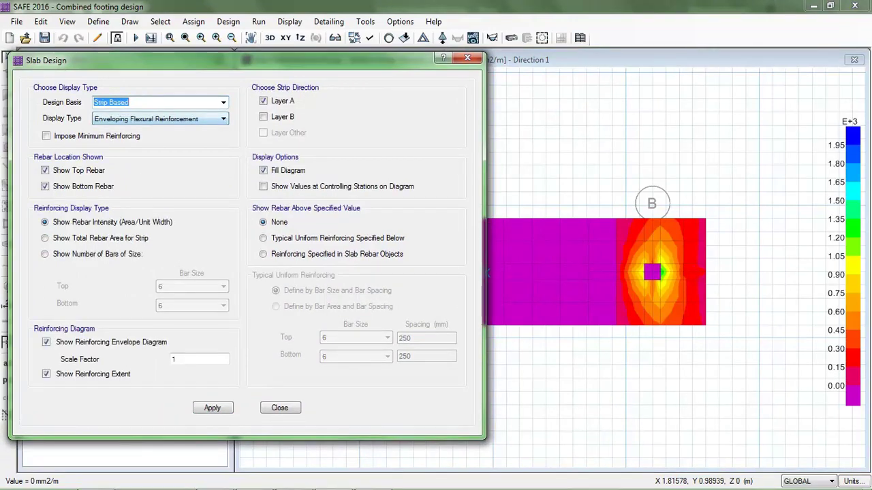
{"action": "left_click", "coordinate": [508, 270]}
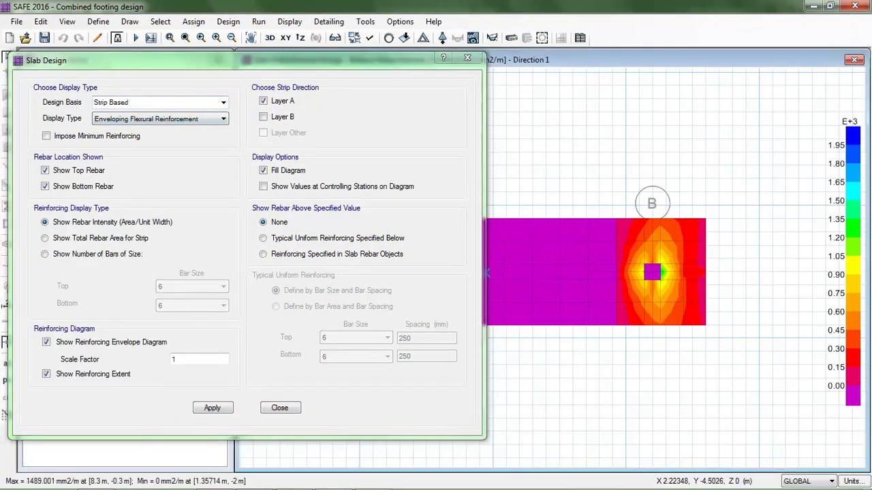
{"action": "left_click", "coordinate": [212, 407]}
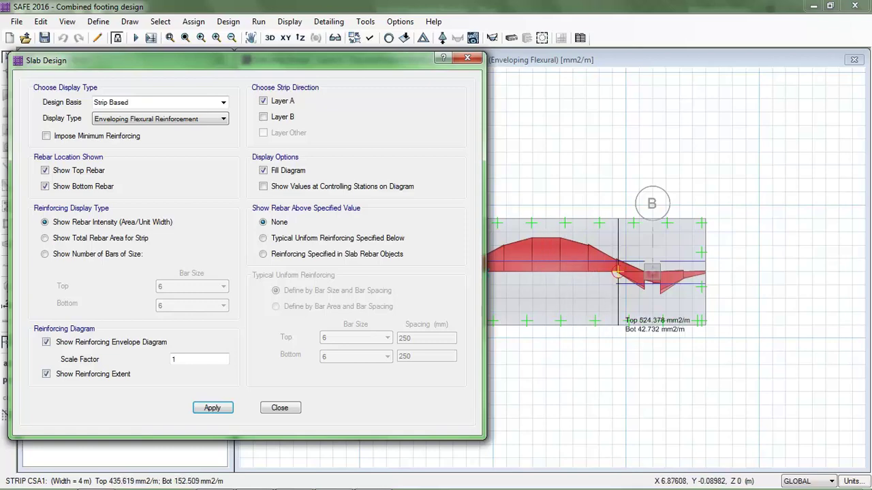
Display the strip-based flexural reinforcement for Layer B only and examine it across the whole footing.
{"action": "left_click", "coordinate": [263, 101]}
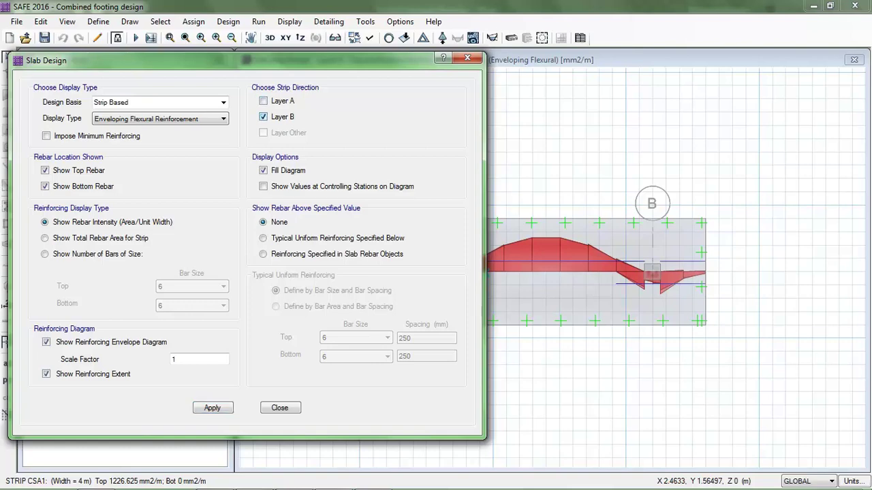
{"action": "left_click", "coordinate": [212, 408]}
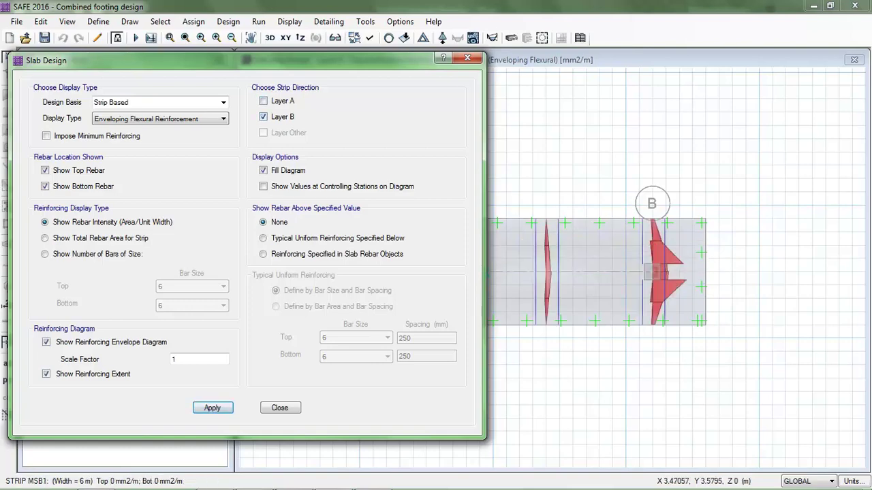
{"action": "left_click_drag", "start_coordinate": [341, 59], "coordinate": [157, 60]}
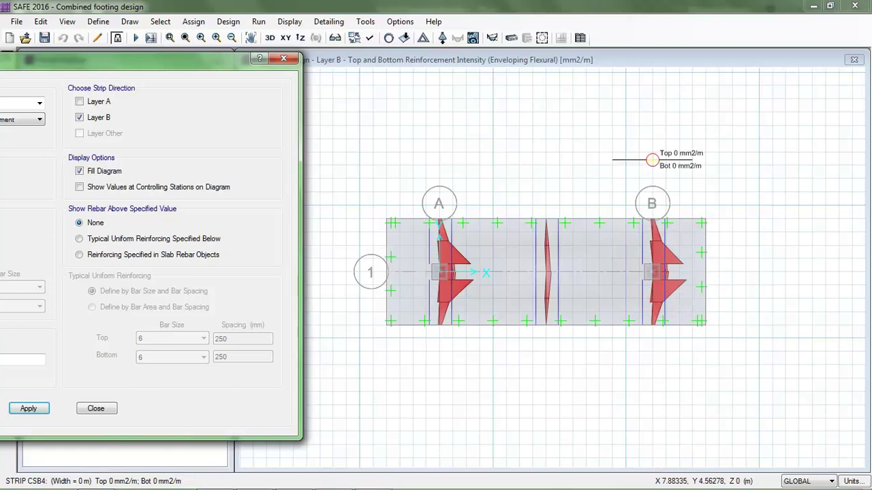
{"action": "left_click_drag", "start_coordinate": [136, 59], "coordinate": [412, 57]}
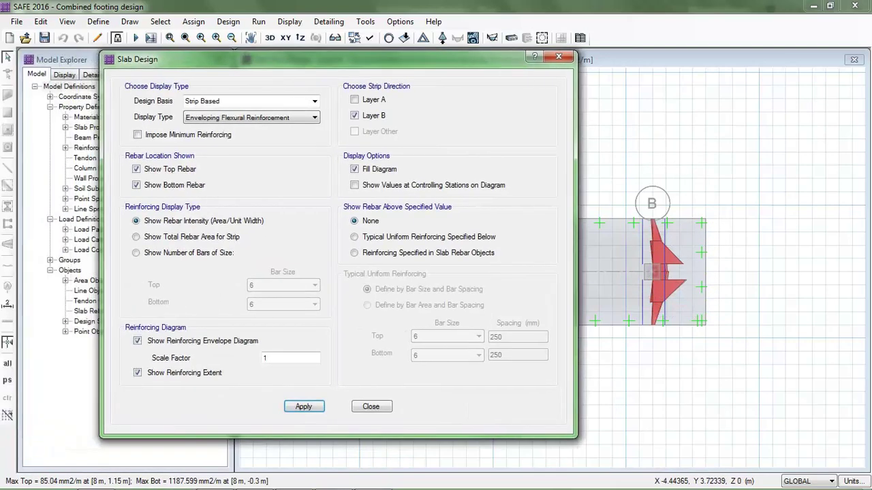
Display the strip-based flexural reinforcement for Layers A and B together.
{"action": "left_click", "coordinate": [354, 99]}
{"action": "left_click", "coordinate": [303, 407]}
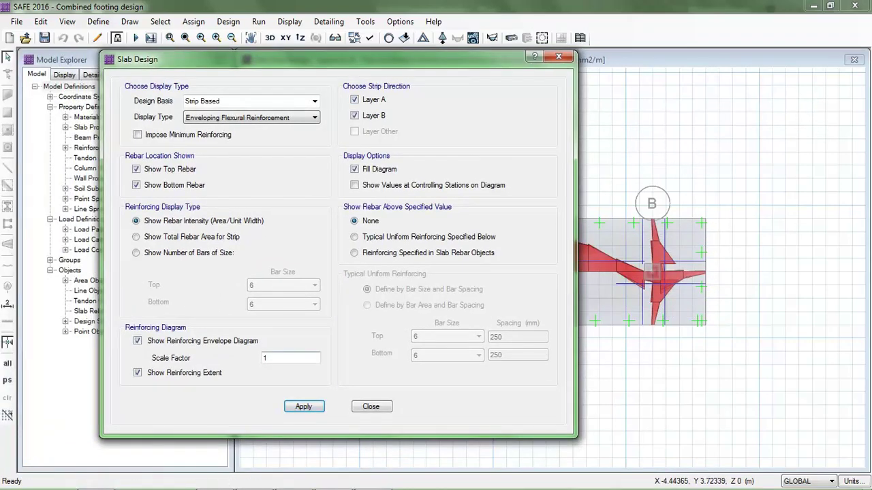
{"action": "left_click_drag", "start_coordinate": [320, 59], "coordinate": [250, 73]}
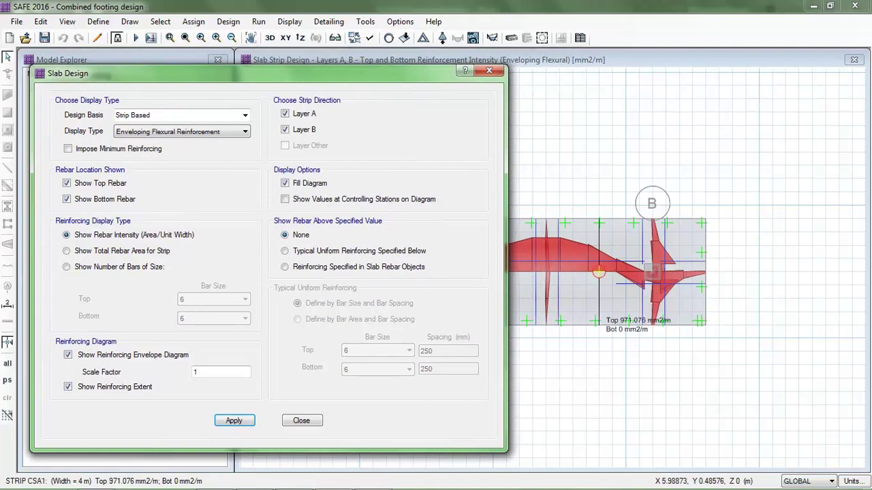
Show only the rebar above a typical uniform reinforcing of bar size 12 at both top and bottom.
{"action": "left_click", "coordinate": [285, 251]}
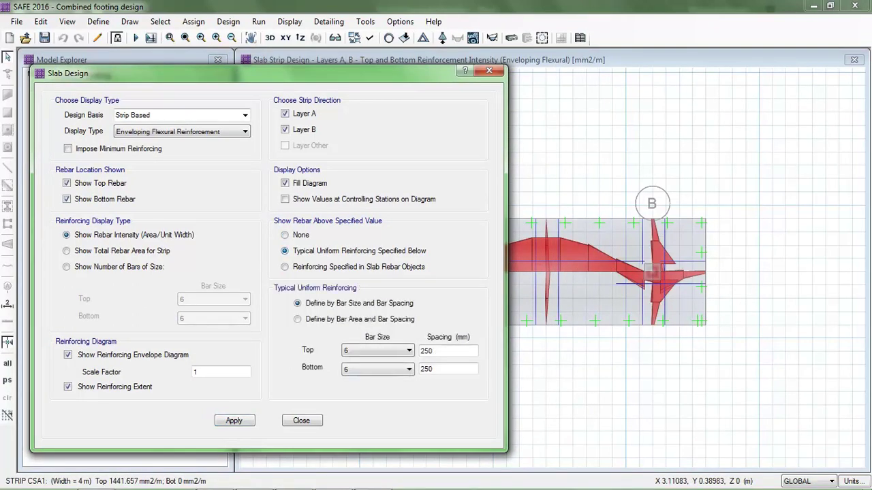
{"action": "left_click", "coordinate": [408, 351]}
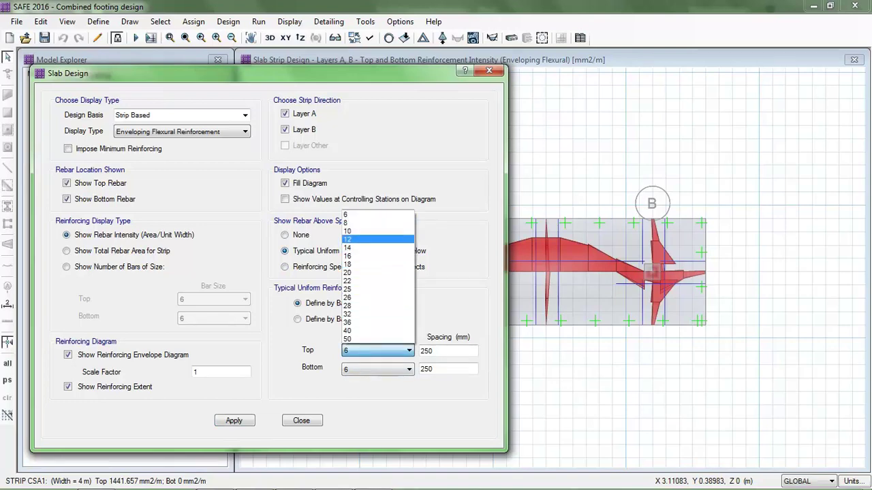
{"action": "left_click", "coordinate": [377, 239]}
{"action": "left_click", "coordinate": [377, 369]}
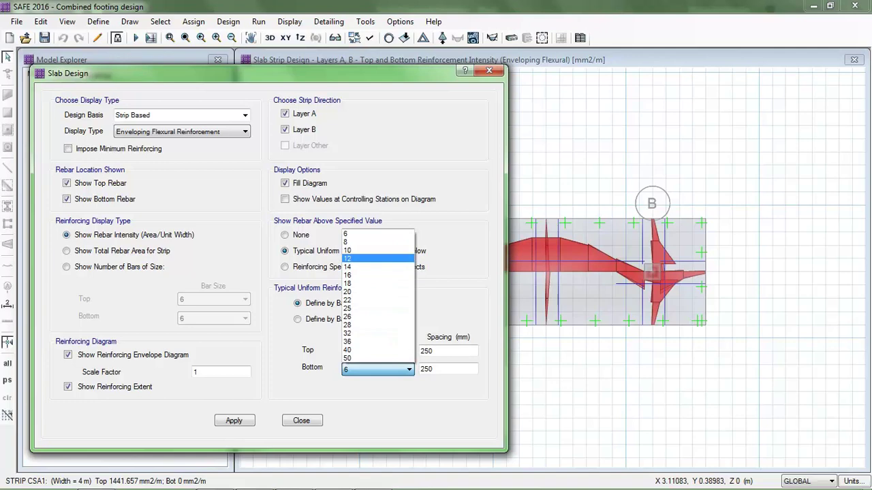
{"action": "left_click", "coordinate": [368, 259]}
{"action": "left_click", "coordinate": [234, 421]}
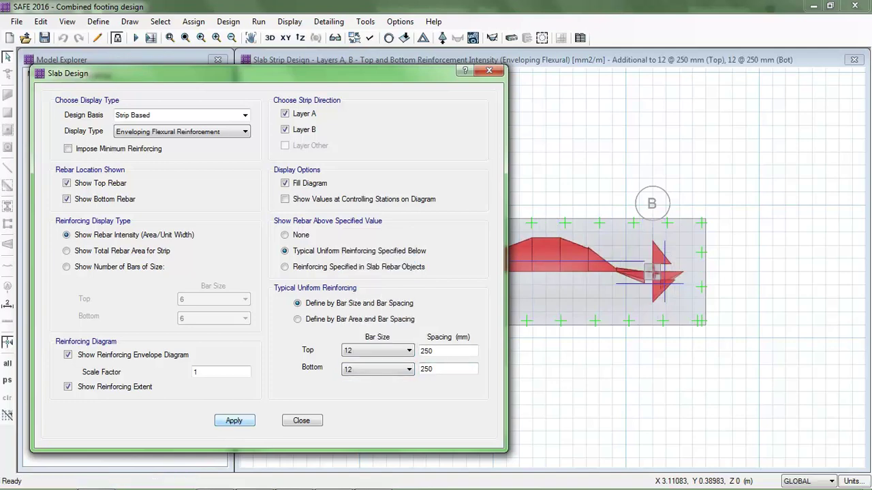
Set the typical uniform reinforcing to bar size 20 at both top and bottom and apply it to the strip design display.
{"action": "left_click_drag", "start_coordinate": [204, 72], "coordinate": [95, 99]}
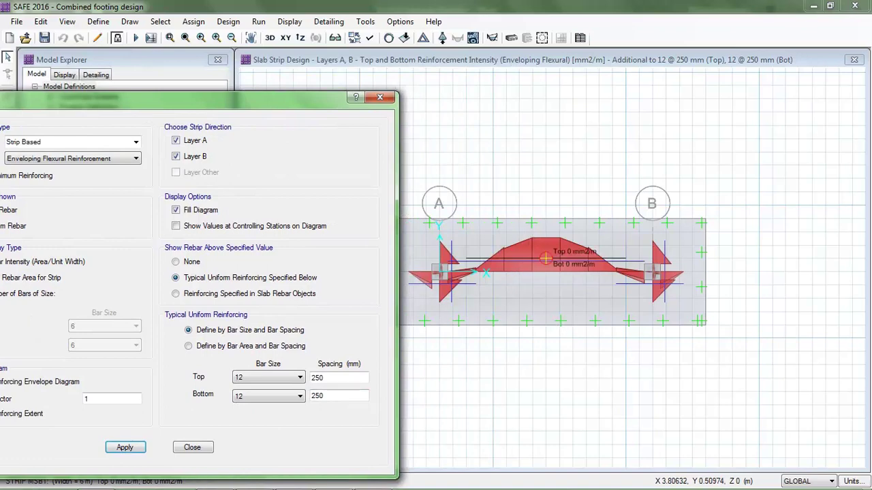
{"action": "left_click", "coordinate": [300, 377]}
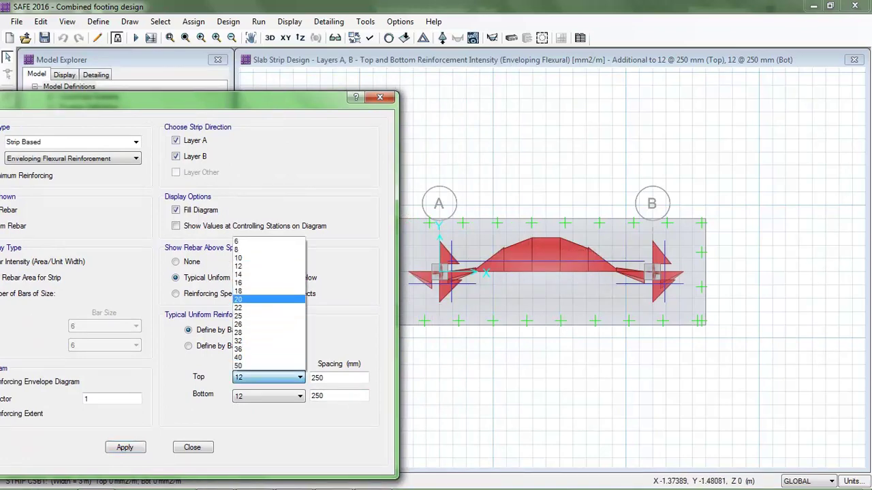
{"action": "left_click", "coordinate": [268, 299]}
{"action": "left_click", "coordinate": [268, 396]}
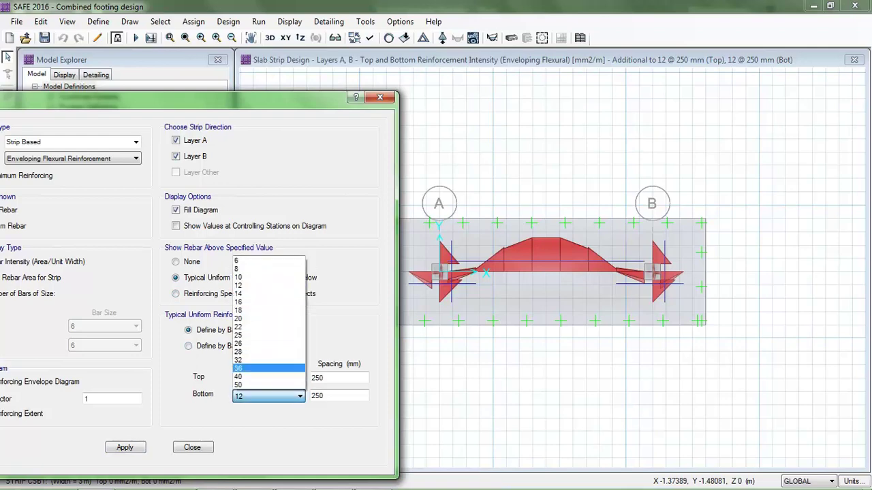
{"action": "left_click", "coordinate": [269, 318]}
{"action": "left_click", "coordinate": [125, 447]}
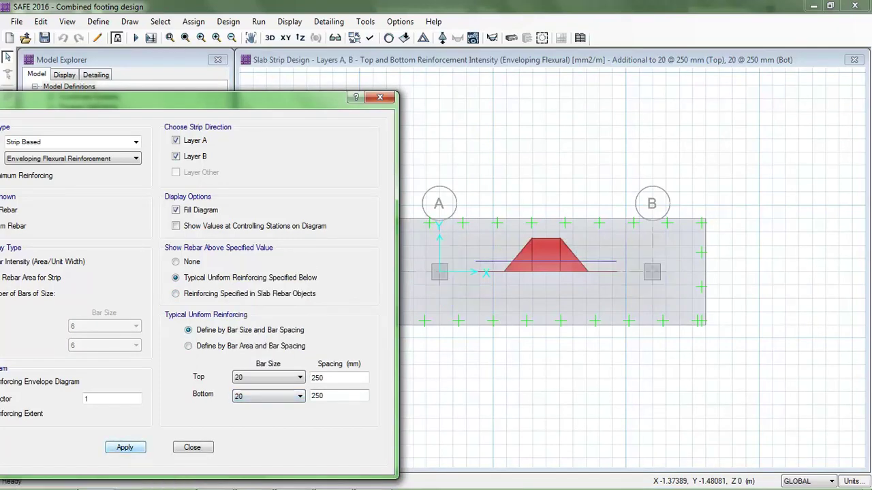
Set the top bar spacing of the typical uniform reinforcing to 150 mm, apply it and close the slab design settings.
{"action": "left_click_drag", "start_coordinate": [325, 378], "coordinate": [314, 378]}
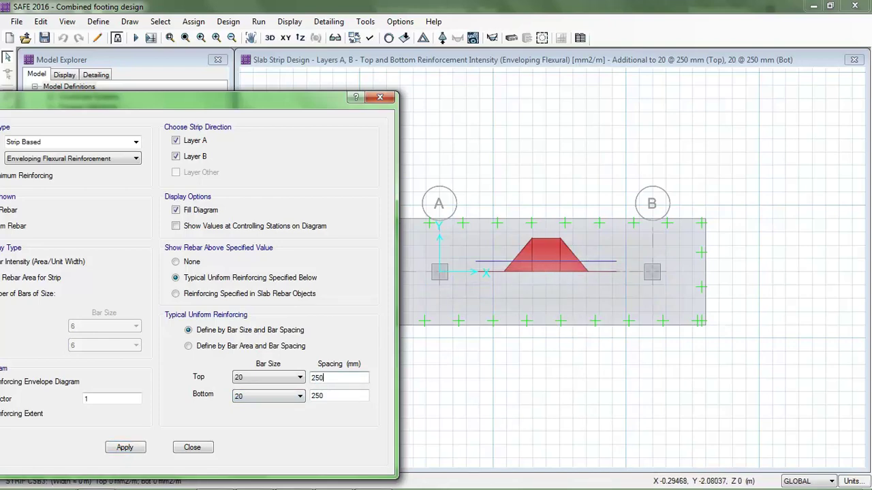
{"action": "type", "text": "150"}
{"action": "left_click", "coordinate": [125, 447]}
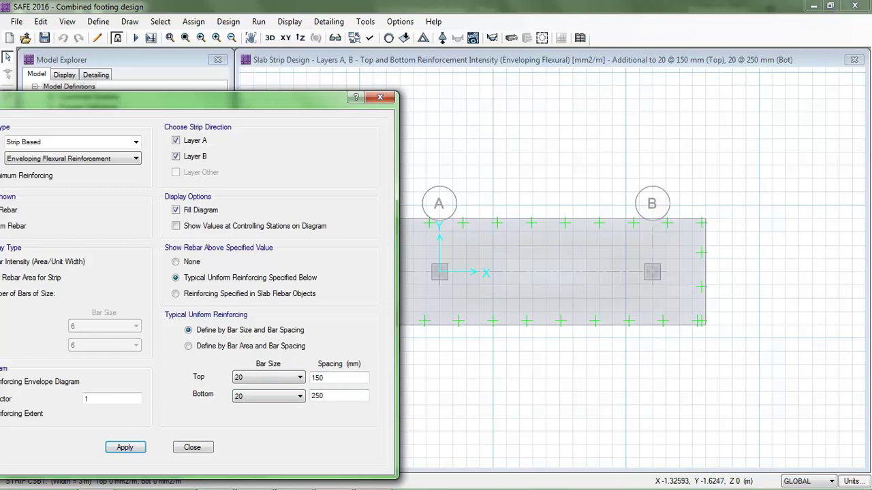
{"action": "left_click", "coordinate": [192, 447]}
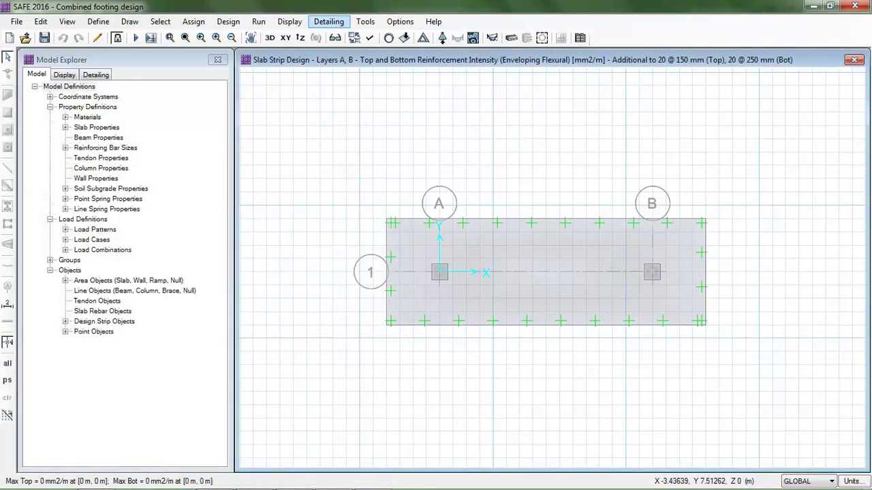
Run the detailing for the combined footing.
{"action": "key", "text": "Escape"}
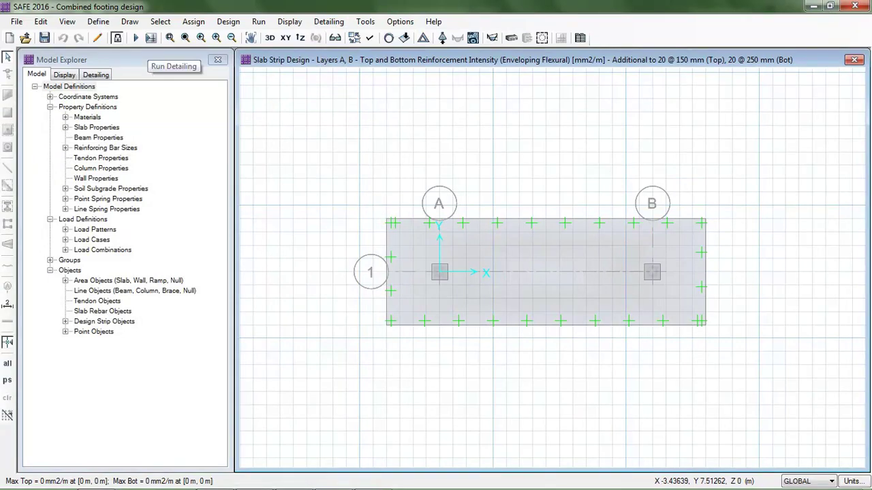
{"action": "left_click", "coordinate": [150, 38]}
{"action": "key", "text": "Return"}
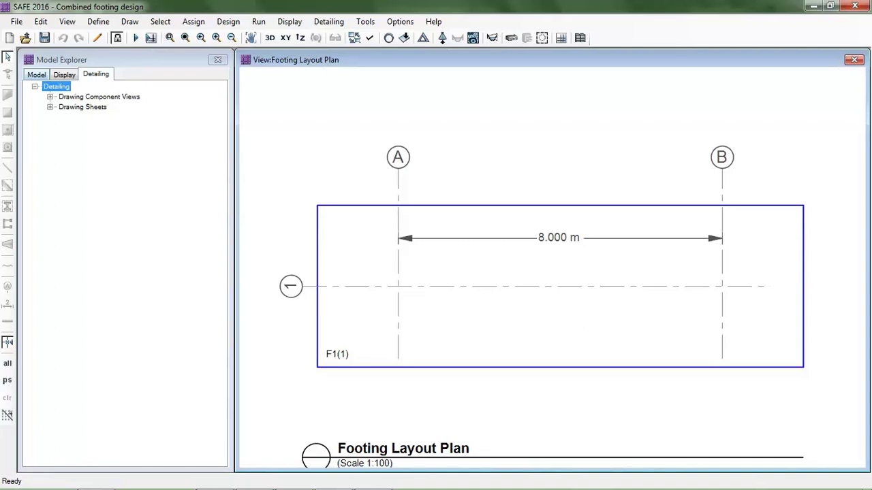
Expand the drawing component views and drawing sheets, and view the Cover Sheet drawing.
{"action": "double_click", "coordinate": [99, 97]}
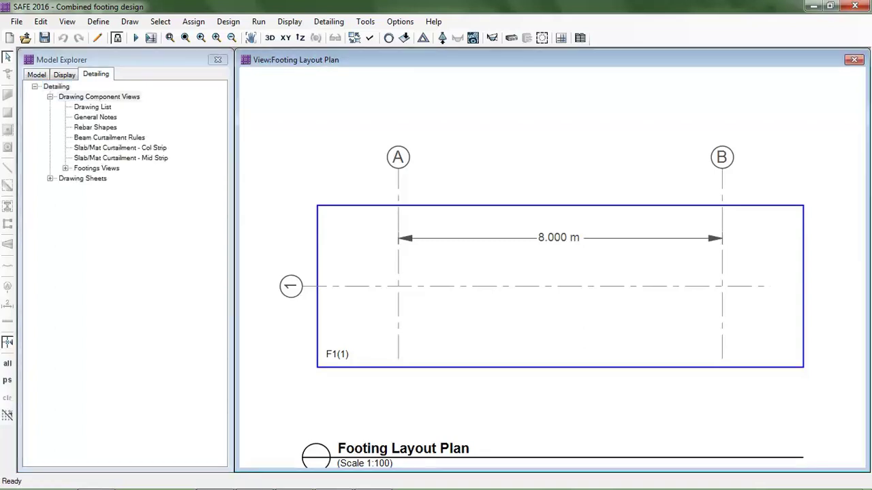
{"action": "double_click", "coordinate": [82, 178]}
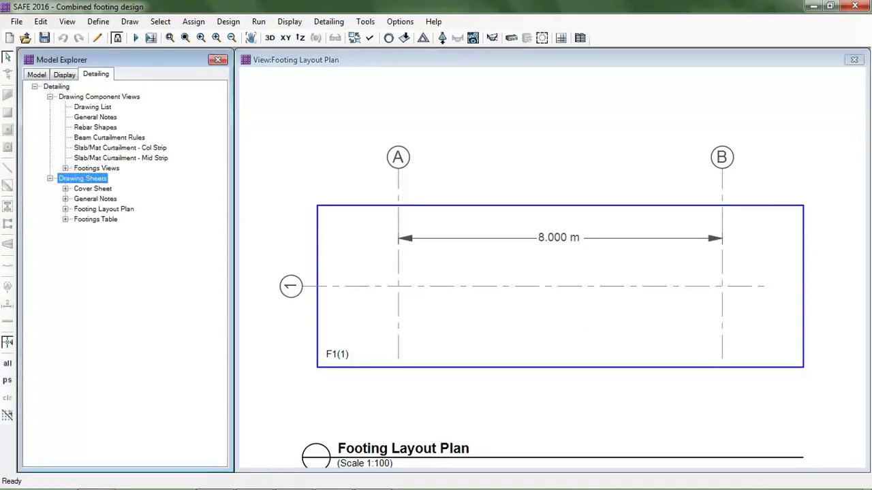
{"action": "double_click", "coordinate": [93, 189]}
{"action": "left_click", "coordinate": [106, 199]}
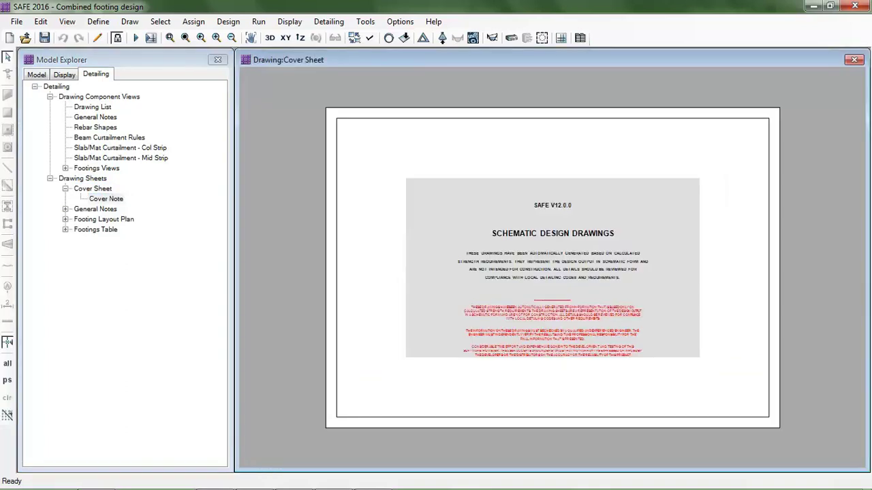
Expand the General Notes and Footing Layout Plan sheets and view the Footing Layout Plan drawing.
{"action": "double_click", "coordinate": [94, 209]}
{"action": "double_click", "coordinate": [104, 270]}
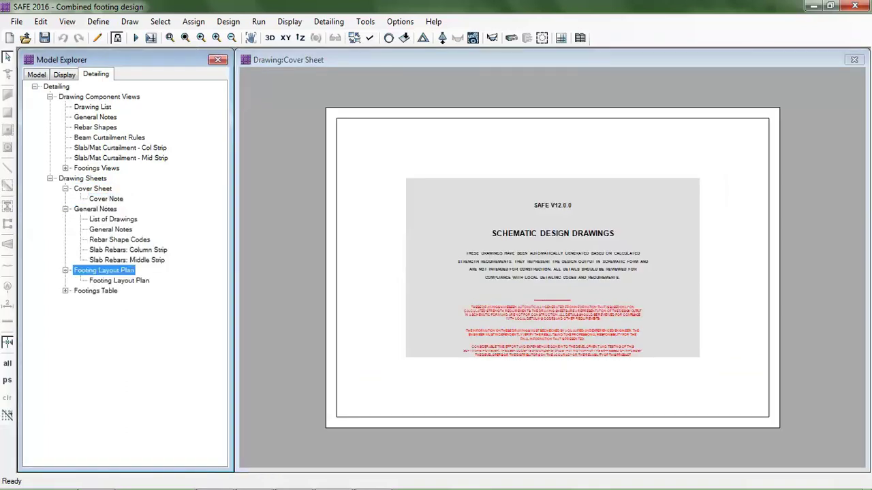
{"action": "double_click", "coordinate": [119, 280]}
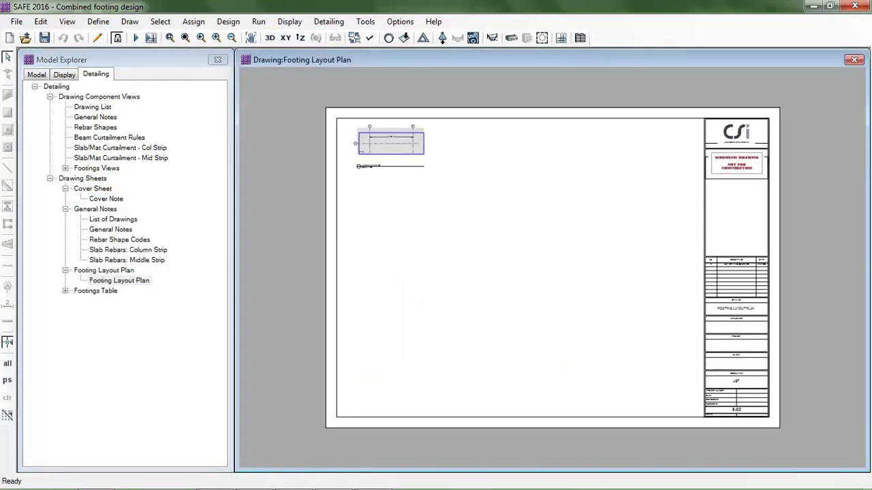
Open the Footings Table drawing sheet and examine the footing dimensions, Rebars-A and Rebars-B entries, and the plan and section sketches.
{"action": "double_click", "coordinate": [95, 291]}
{"action": "double_click", "coordinate": [111, 301]}
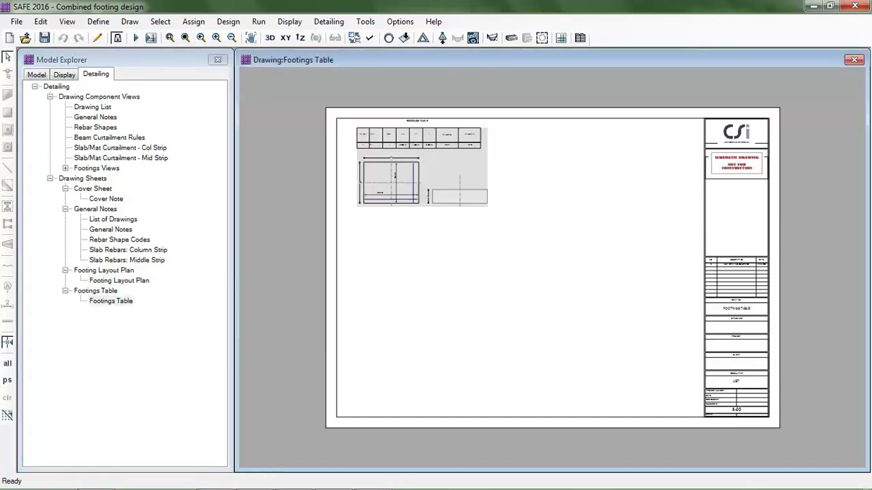
{"action": "scroll", "coordinate": [364, 127], "scroll_direction": "up", "scroll_amount": 5}
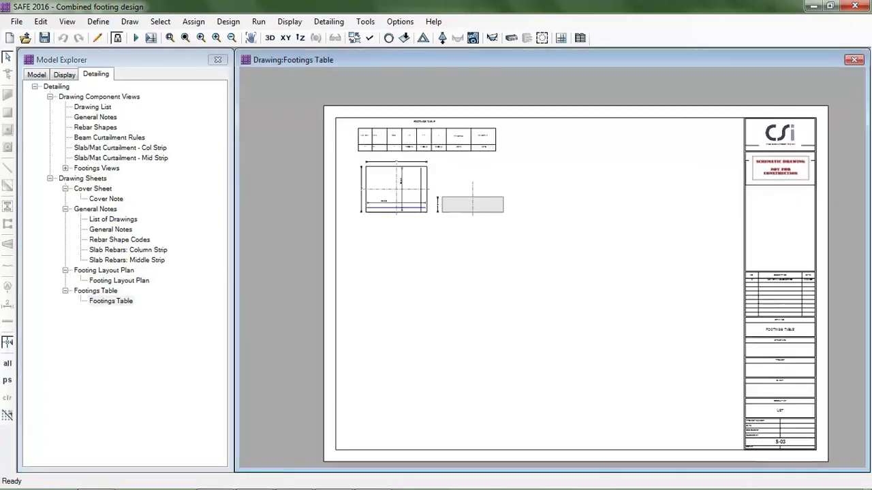
{"action": "scroll", "coordinate": [382, 147], "scroll_direction": "up", "scroll_amount": 2}
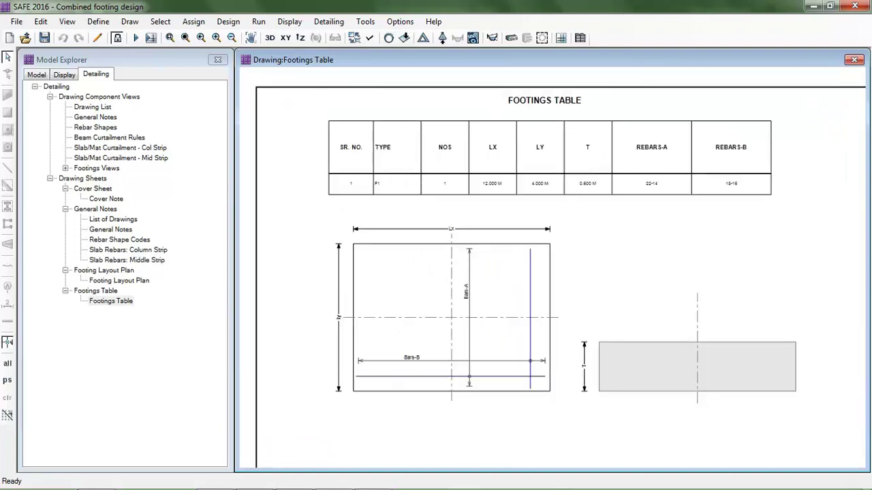
{"action": "scroll", "coordinate": [763, 153], "scroll_direction": "up", "scroll_amount": 1}
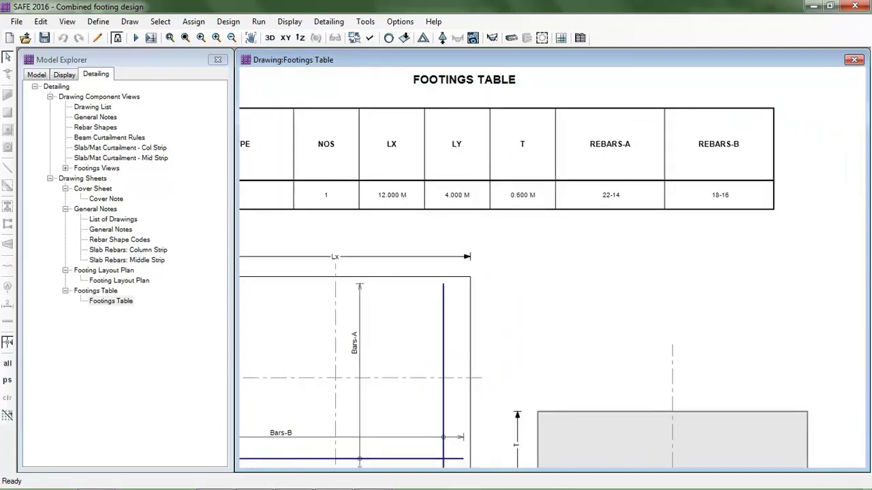
{"action": "scroll", "coordinate": [553, 128], "scroll_direction": "down", "scroll_amount": 1}
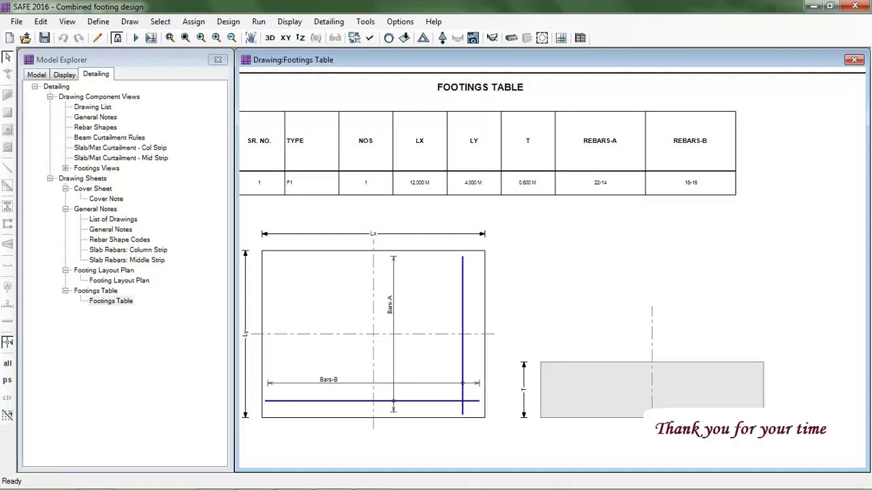
{"action": "scroll", "coordinate": [492, 296], "scroll_direction": "down", "scroll_amount": 3}
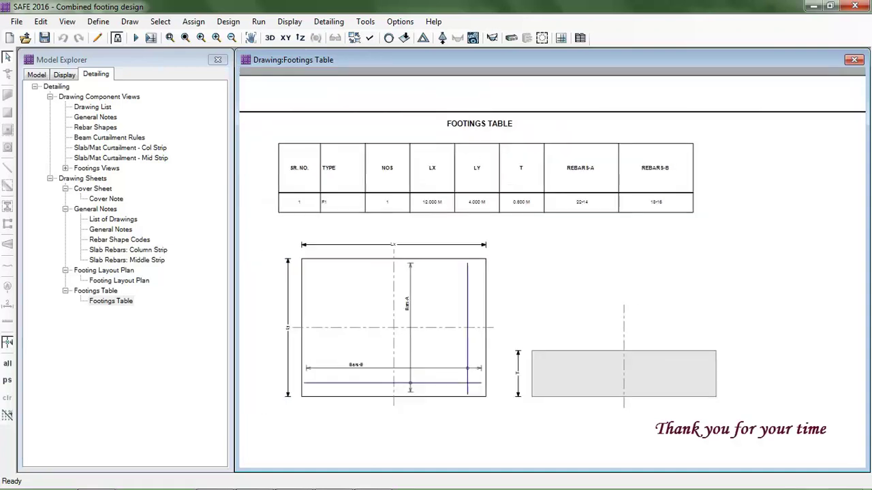